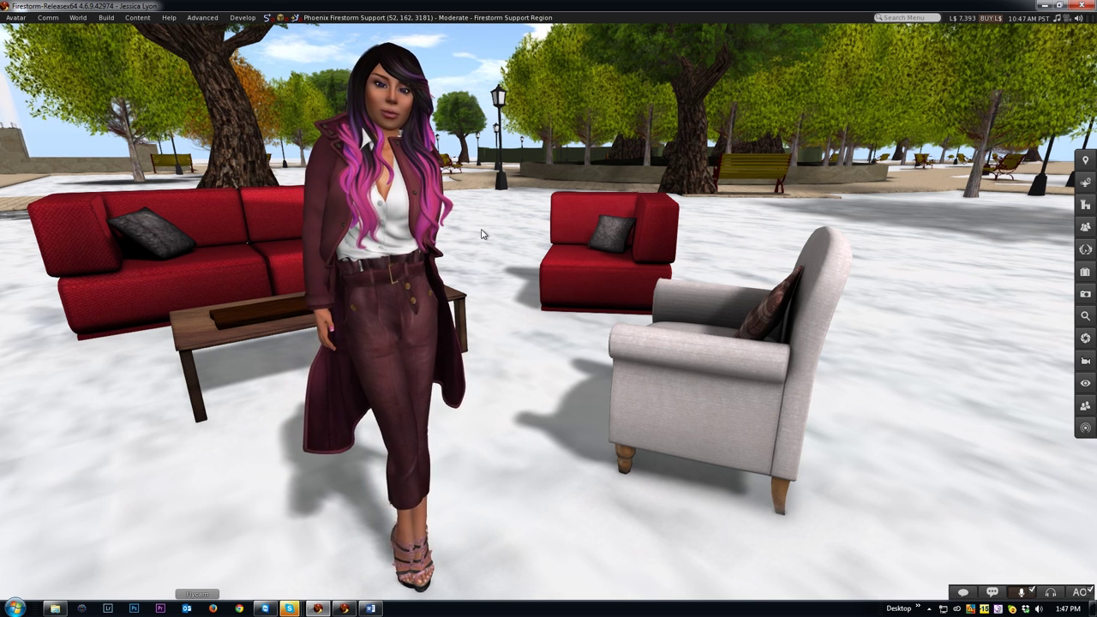
Open the People window and add the Radar button to the side toolbar just below the People button.
key(ctrl+shift+a)
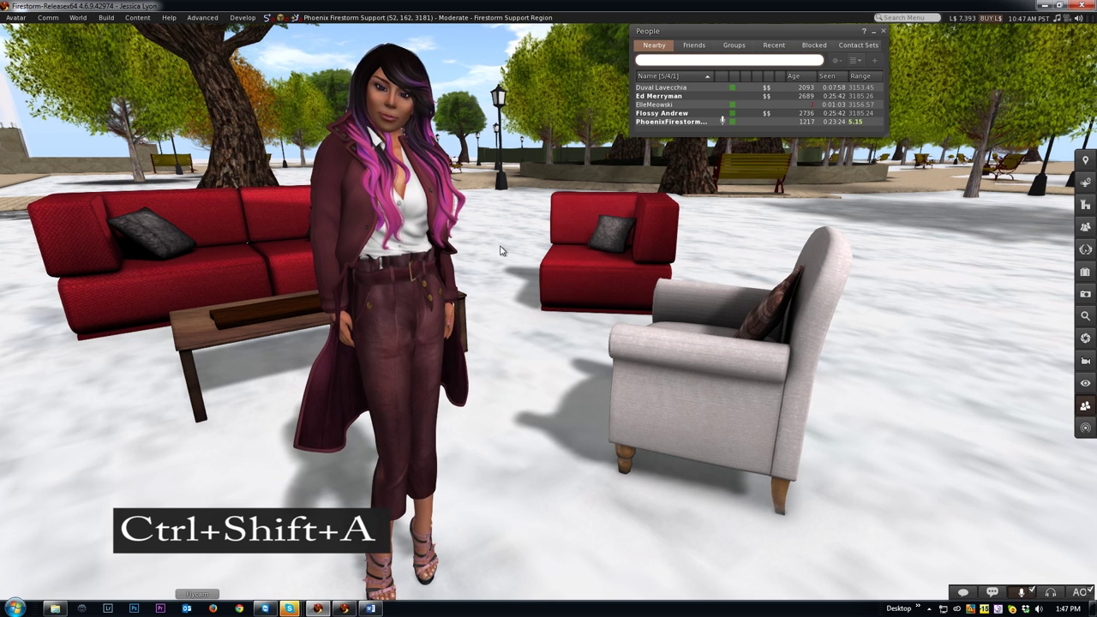
right_click(1084, 407)
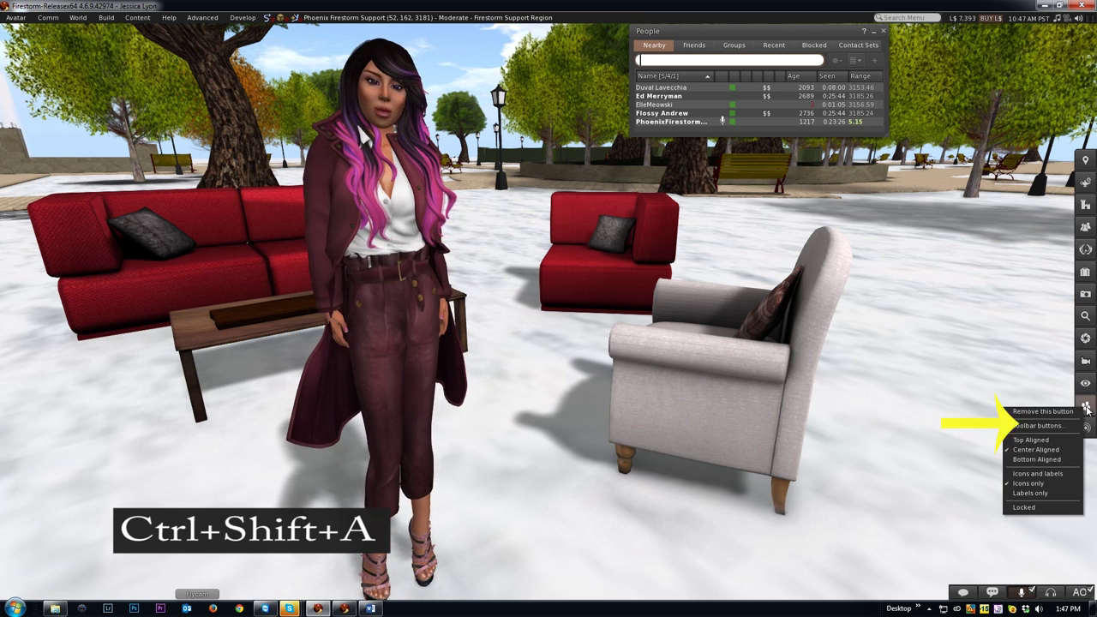
click(1032, 426)
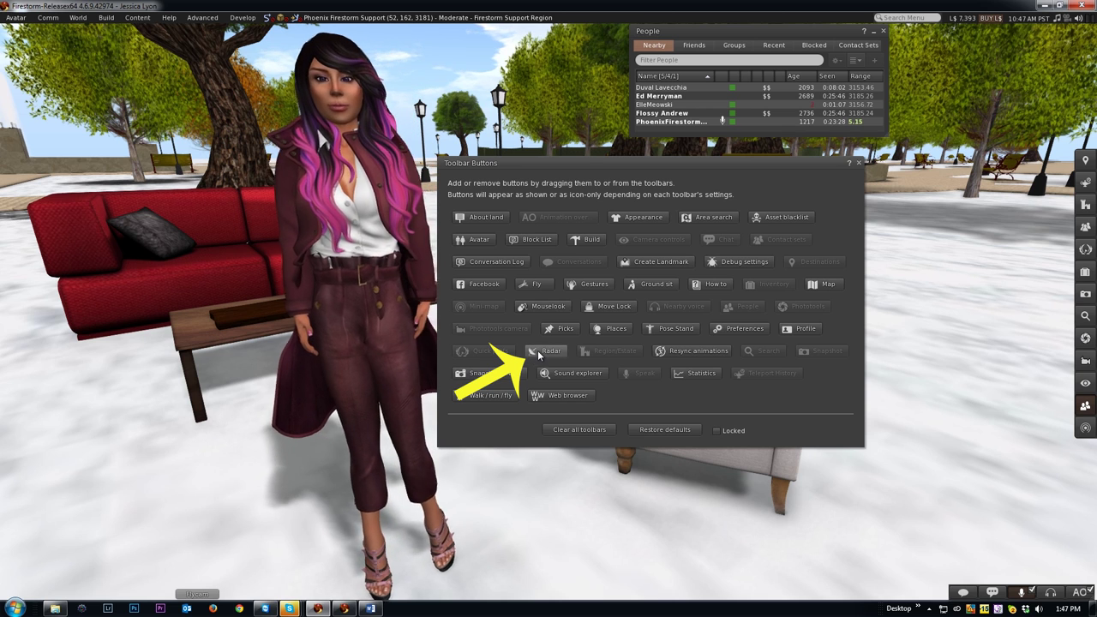
drag(539, 354, 1084, 425)
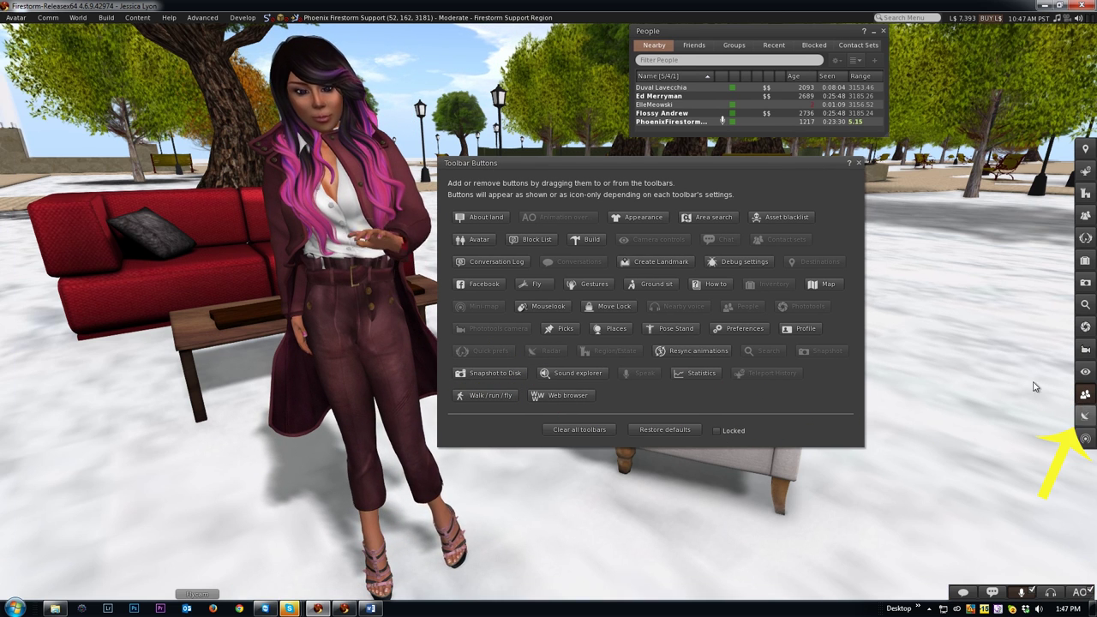
click(858, 163)
Open the standalone Radar window and display its radar options.
click(1084, 418)
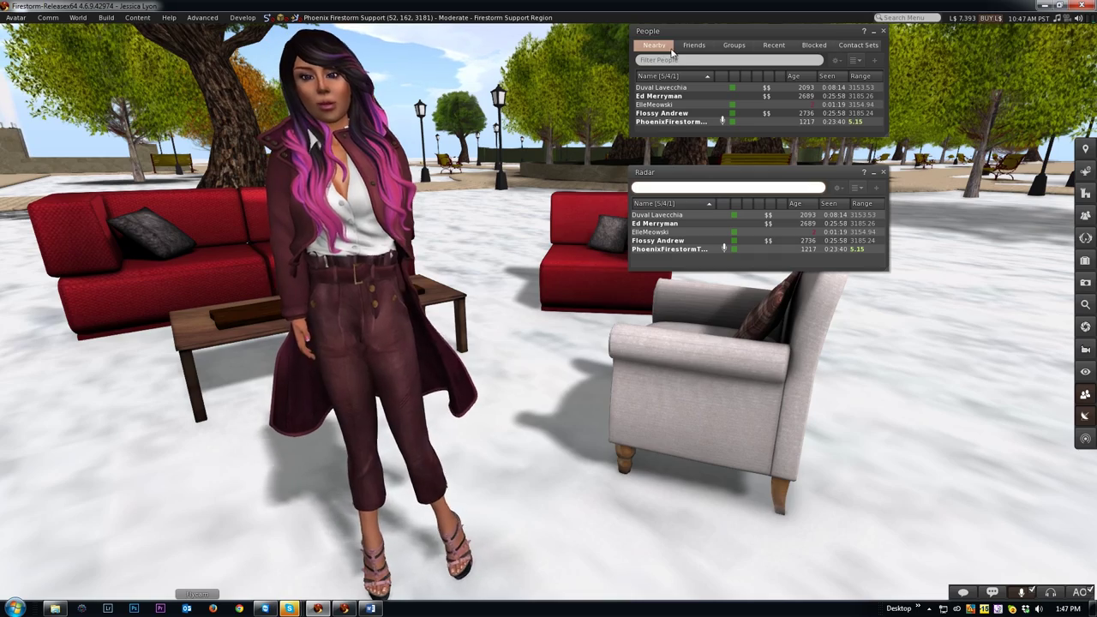
click(857, 187)
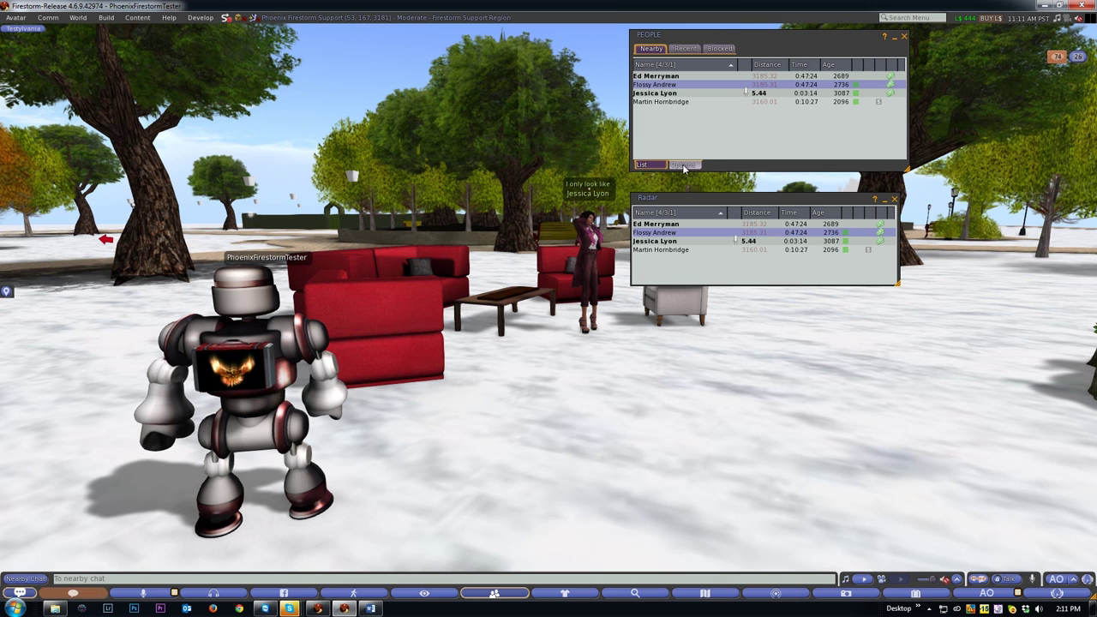
Show the radar options in the People window, enlarge it to fit them all, and return to the avatar list.
click(683, 165)
drag(908, 170, 928, 337)
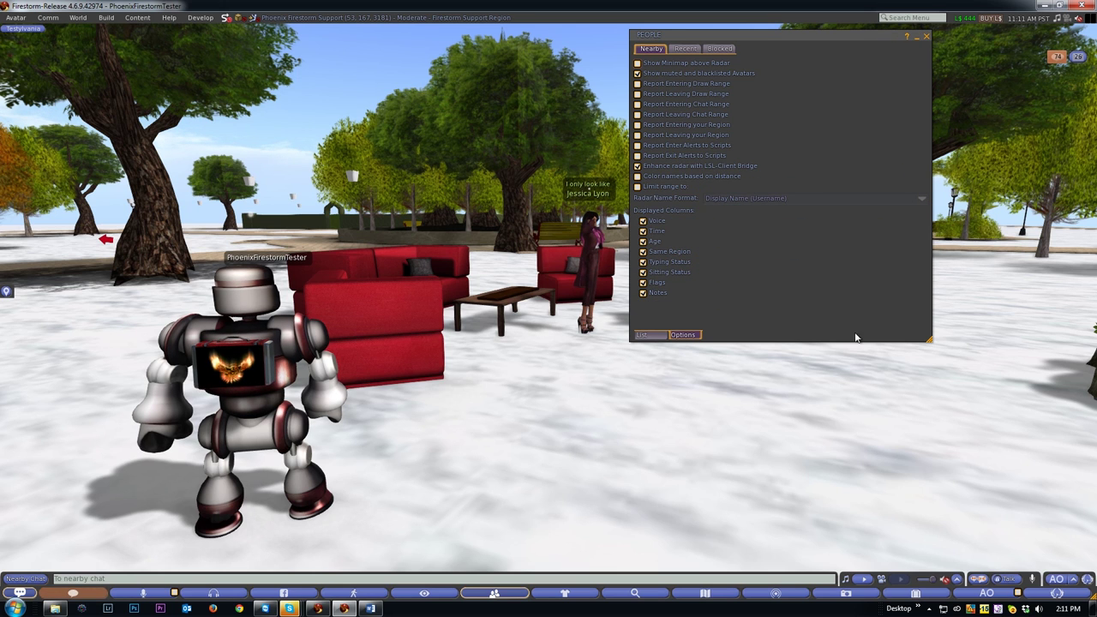
click(644, 335)
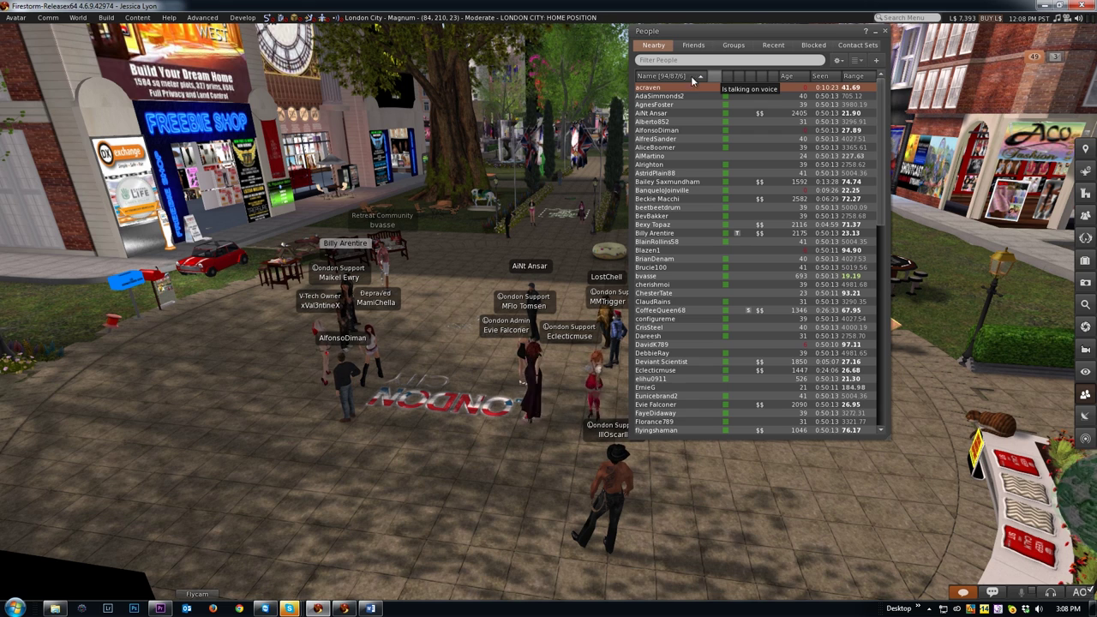
View the profile of the top avatar in the nearby list and open its notes.
mouse_move(664, 81)
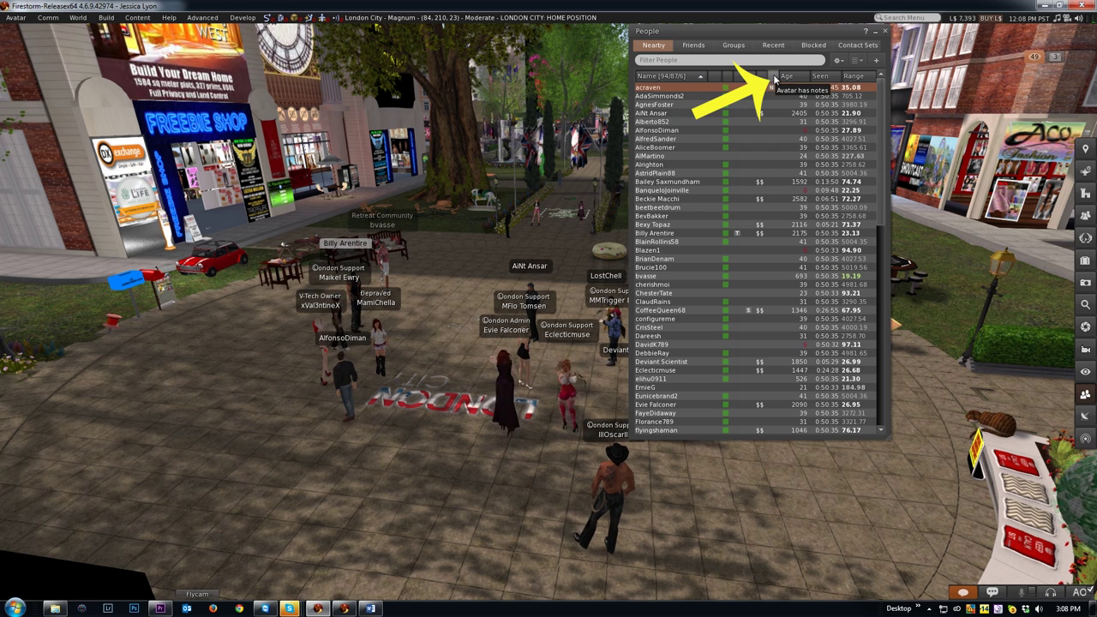
right_click(666, 88)
click(690, 92)
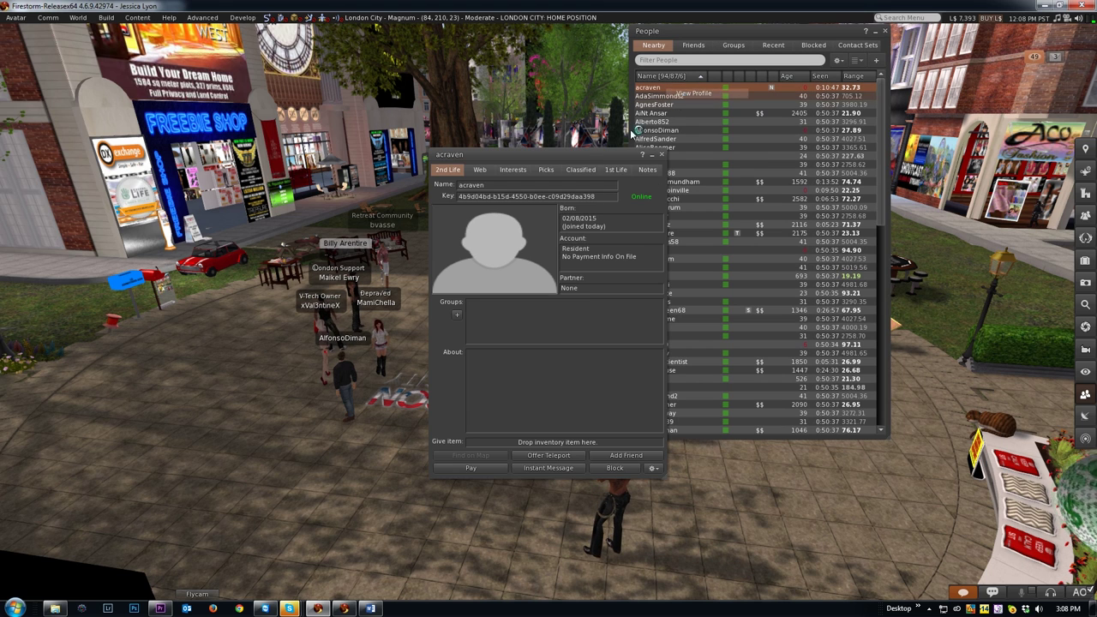
click(646, 169)
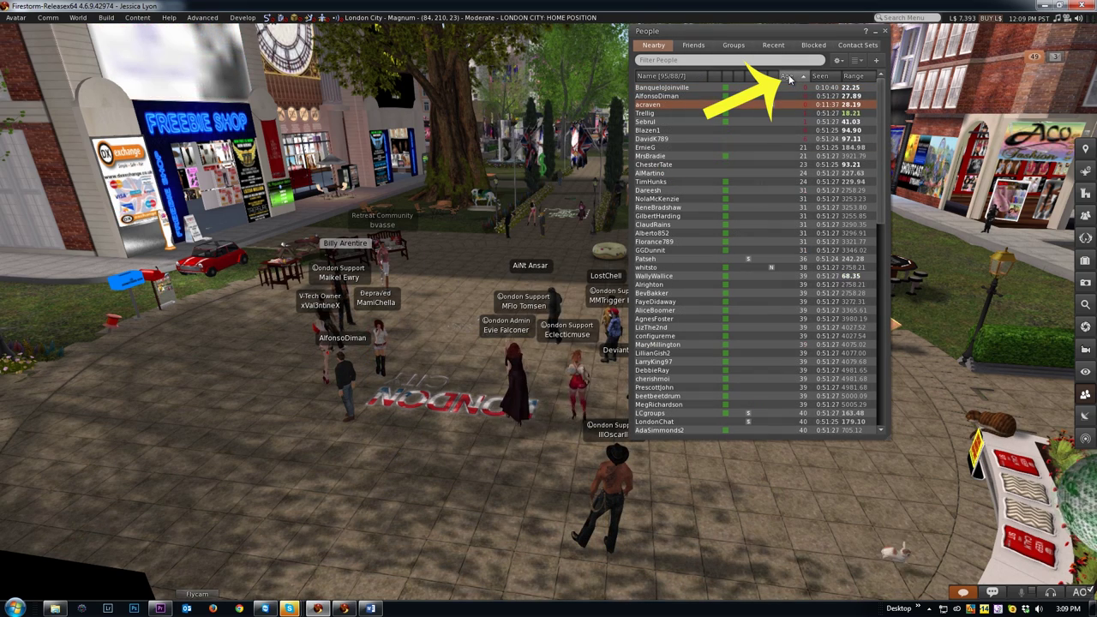
Sort the nearby avatar list by time seen, and re-sort it by range.
click(821, 76)
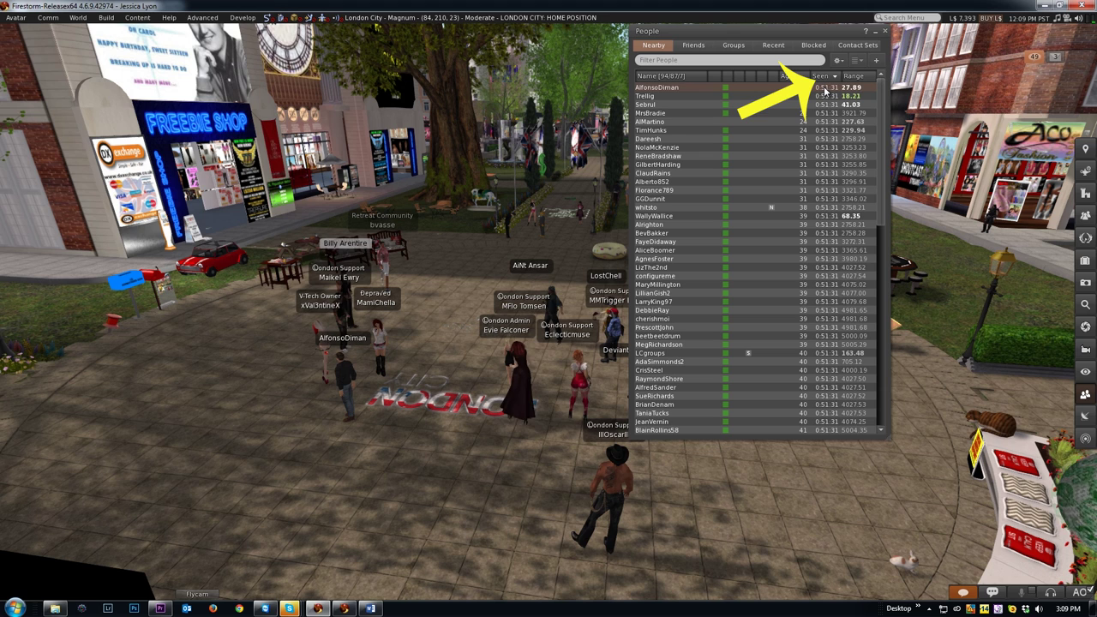
click(867, 78)
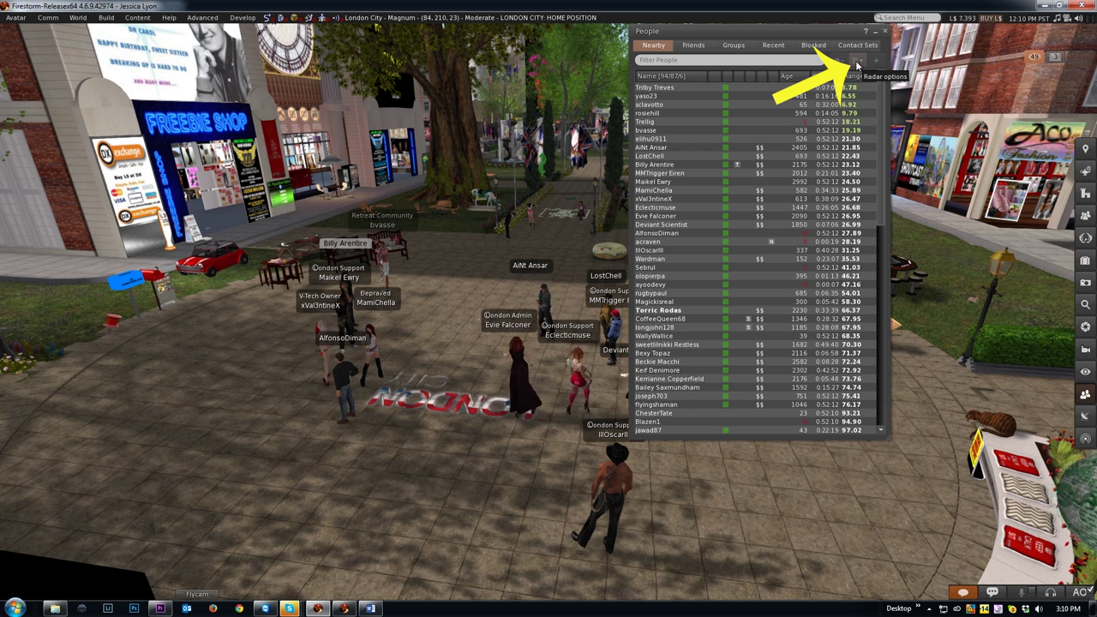
Hide the Notes, Seen and Same Region columns in the nearby radar list.
click(857, 65)
mouse_move(862, 112)
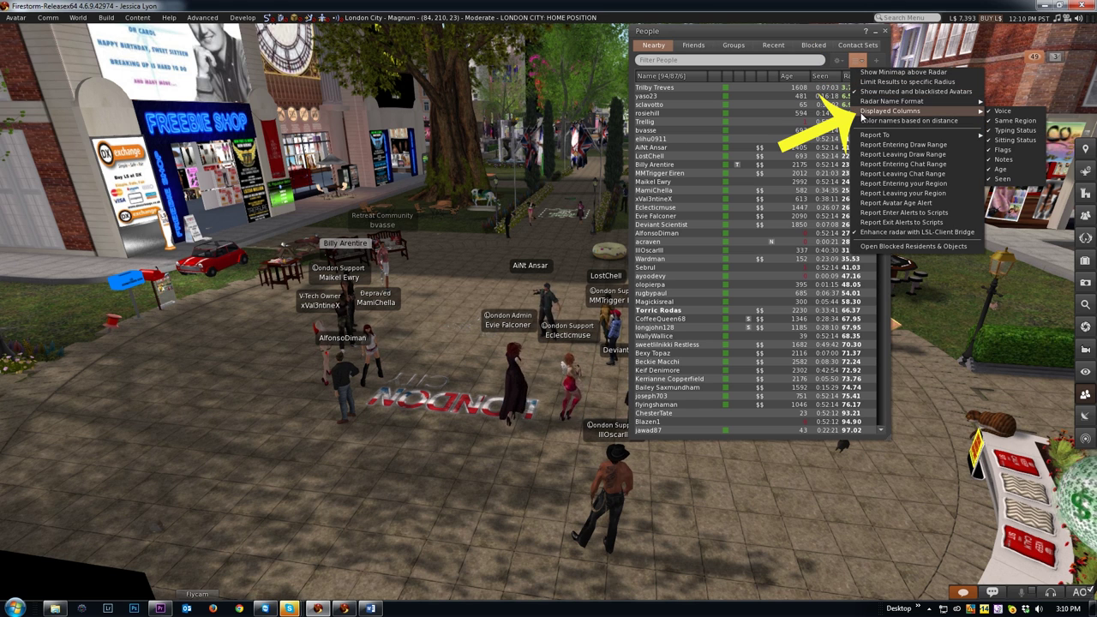
click(1001, 161)
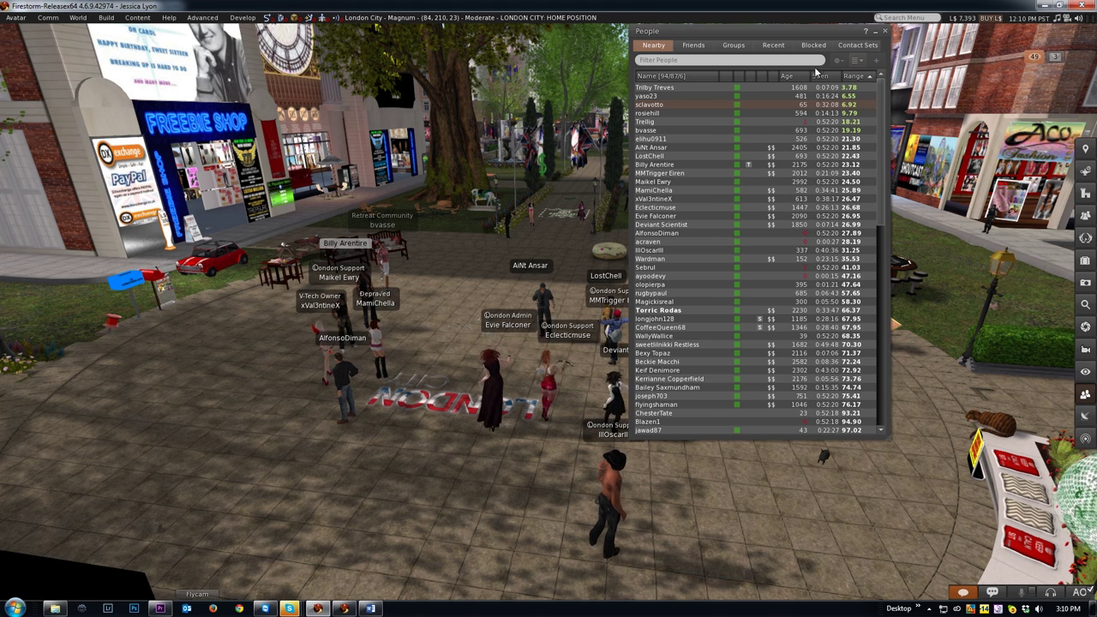
click(855, 61)
mouse_move(908, 111)
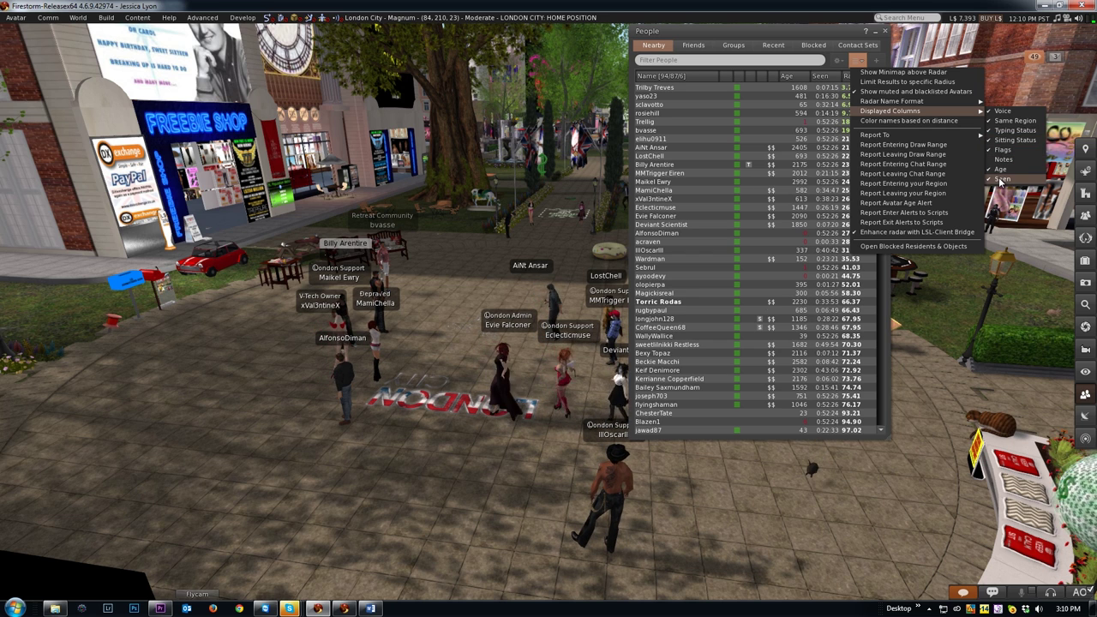
click(1001, 179)
click(860, 63)
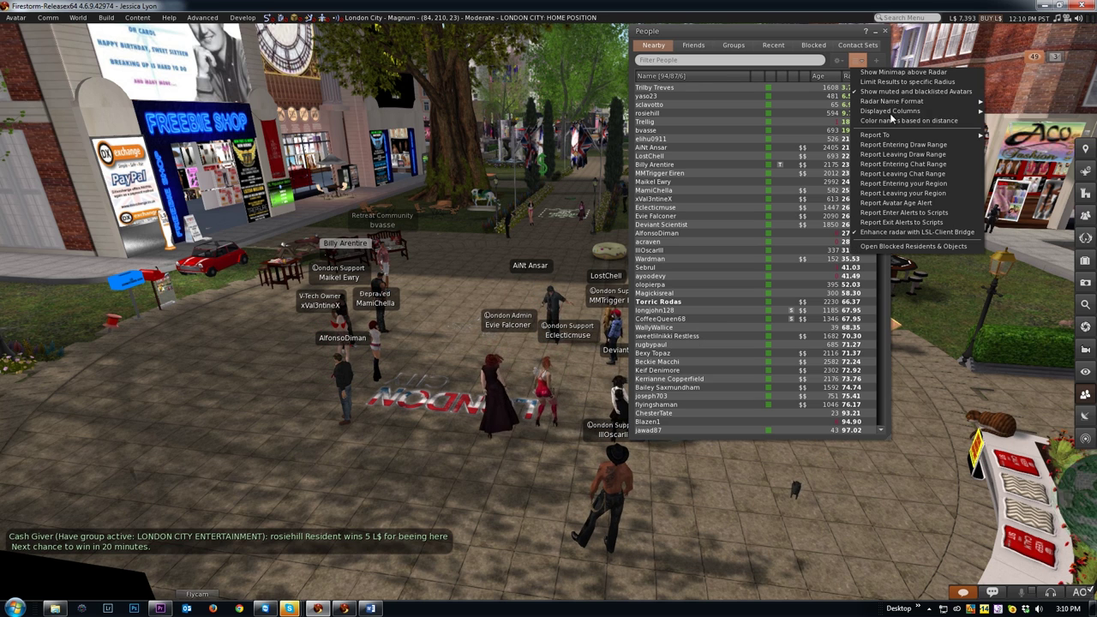
mouse_move(934, 111)
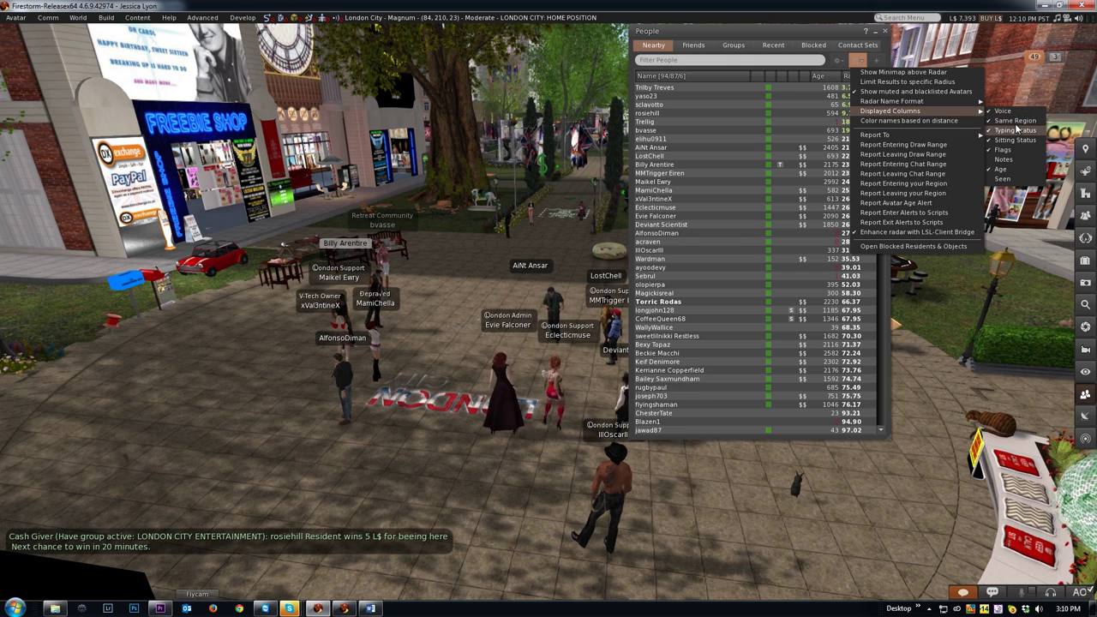
click(1000, 121)
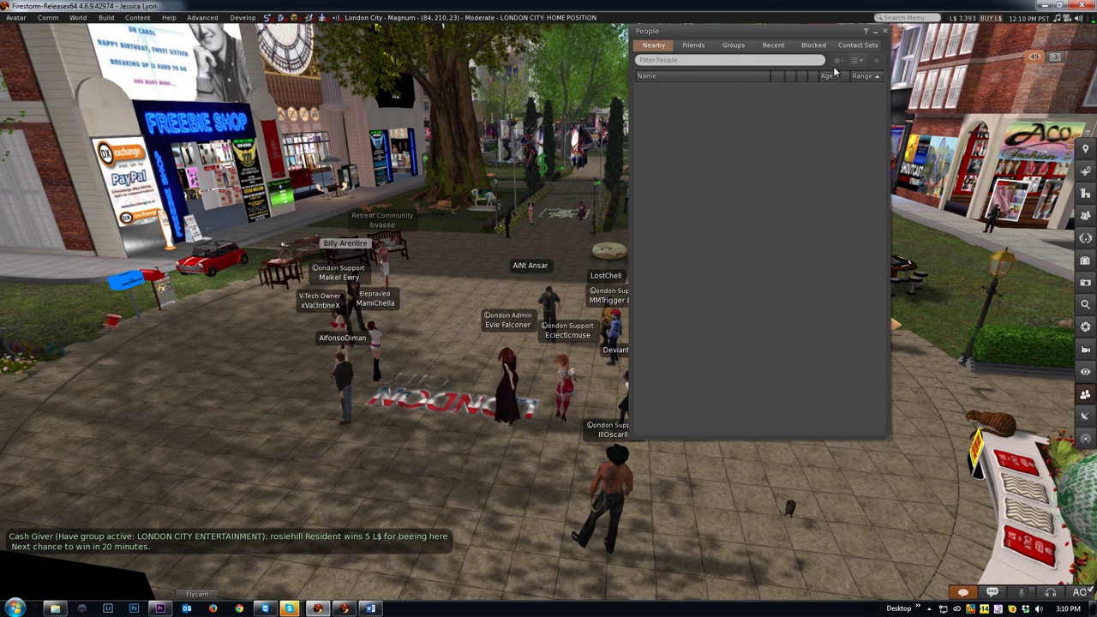
Limit the radar results to a specific radius and set the range to 1172 m.
click(859, 60)
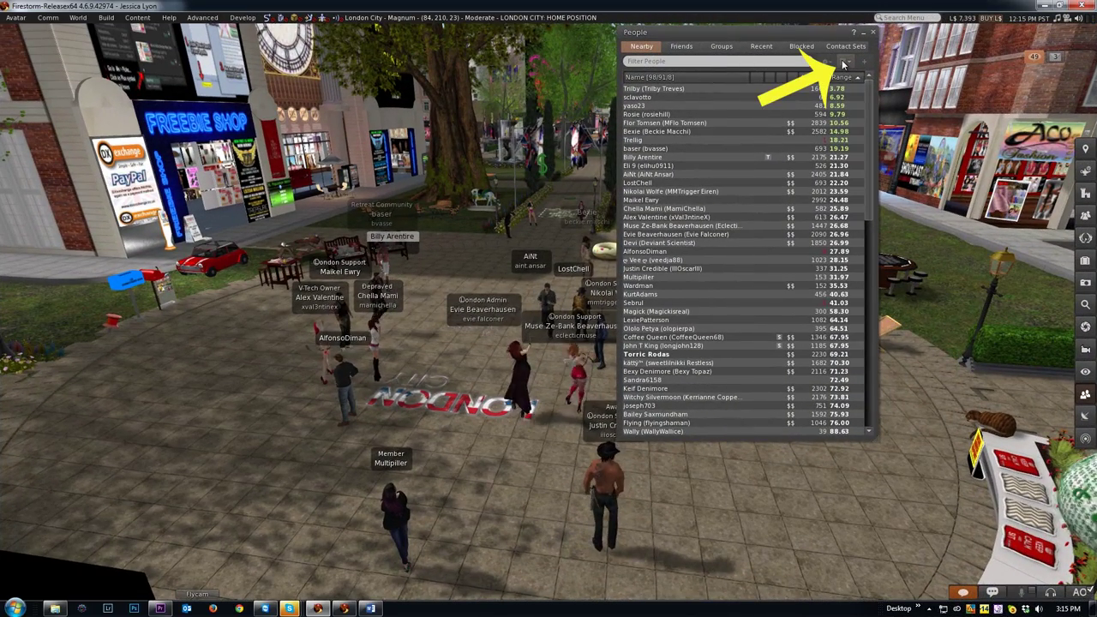
click(844, 63)
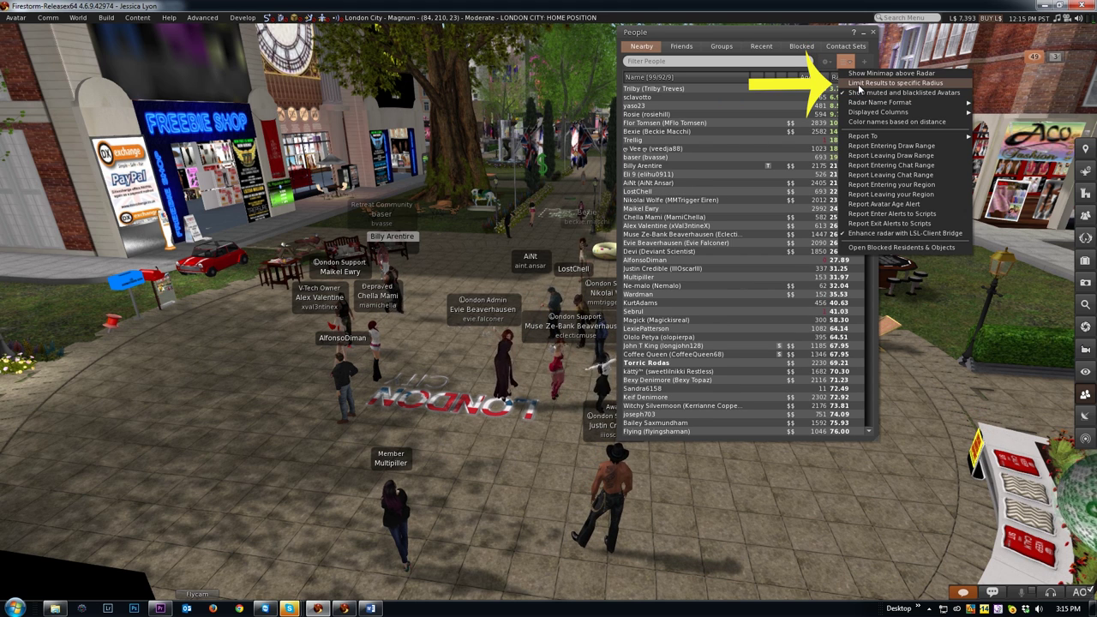
click(858, 84)
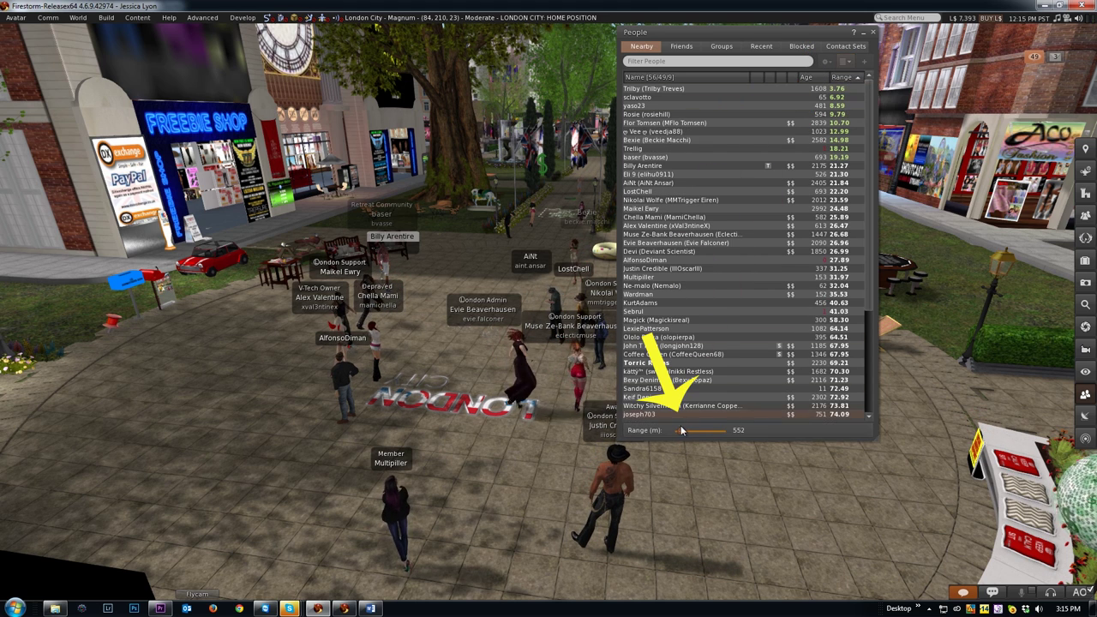
drag(683, 432, 688, 432)
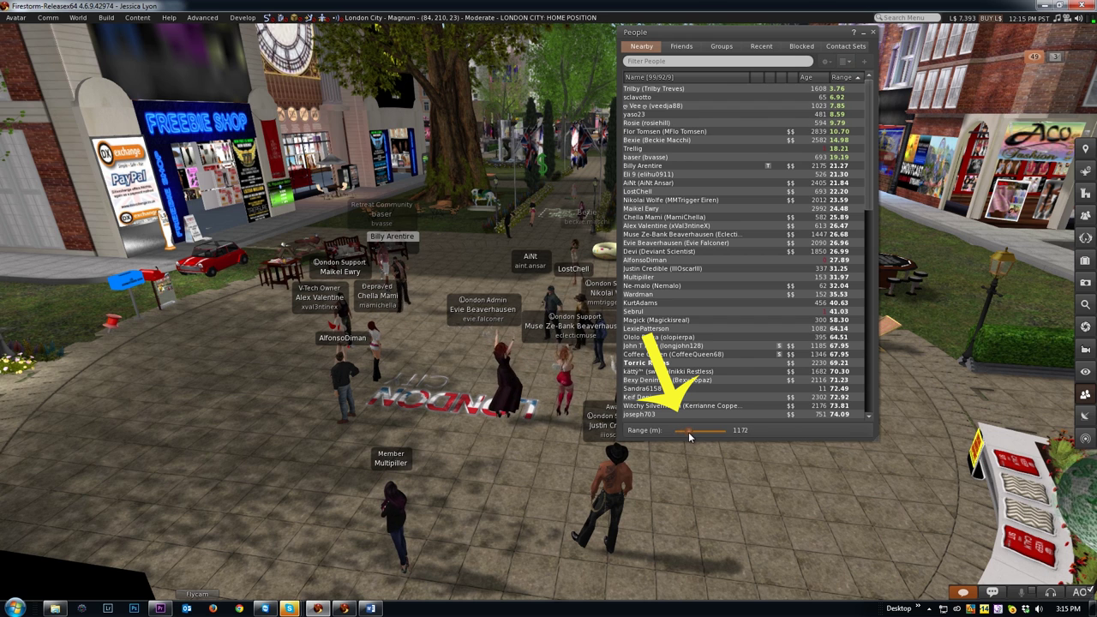
Review the Radar Name Format choices and turn on coloring names based on distance.
click(845, 60)
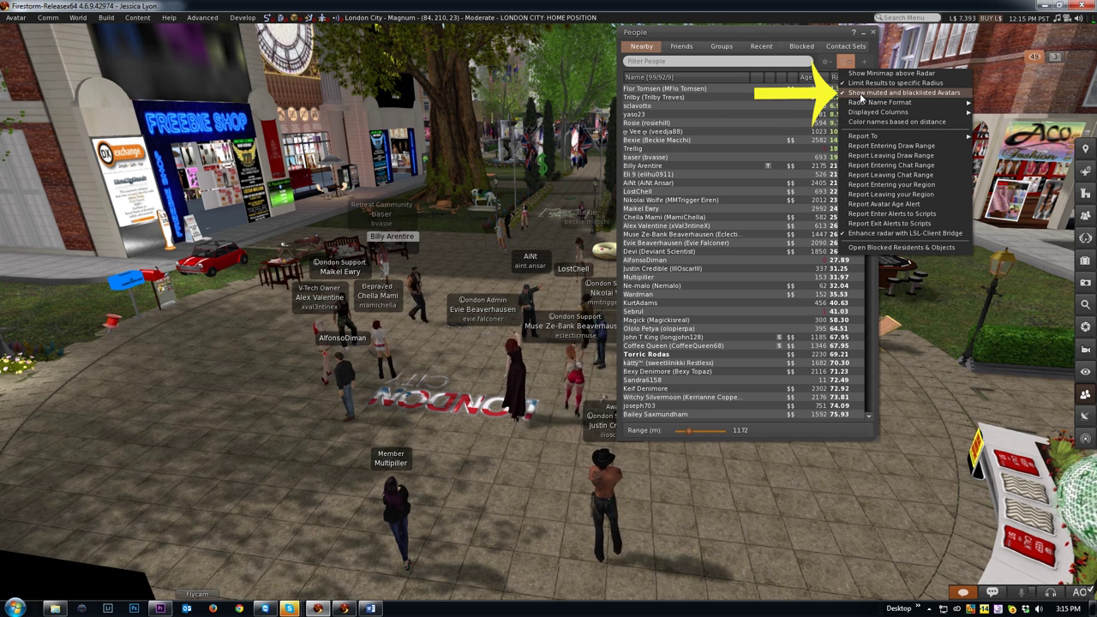
mouse_move(896, 105)
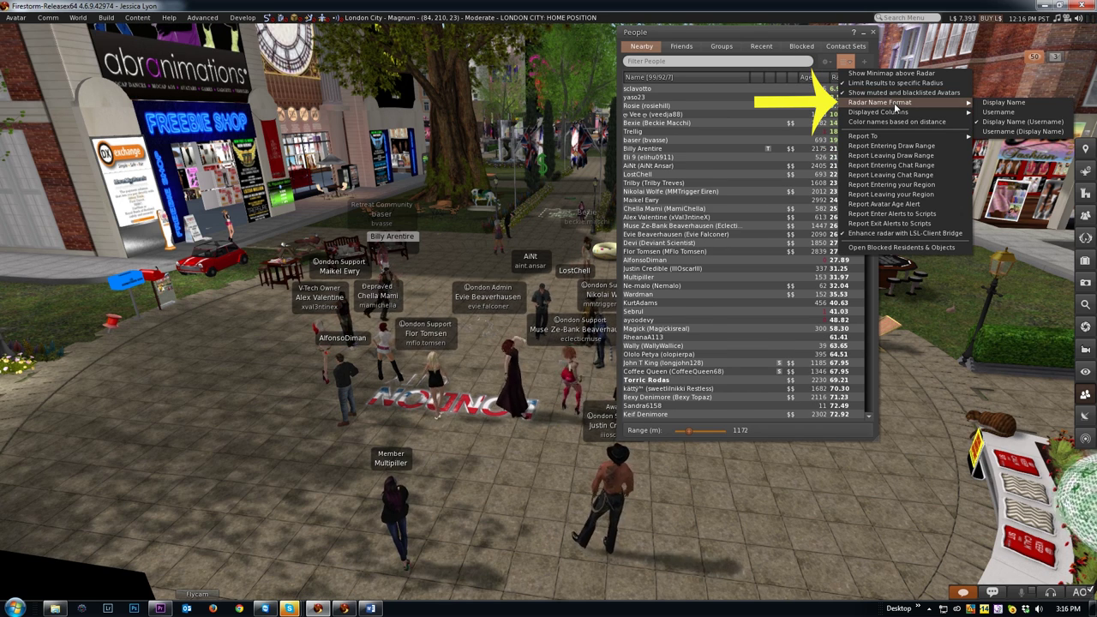
key(ctrl+p)
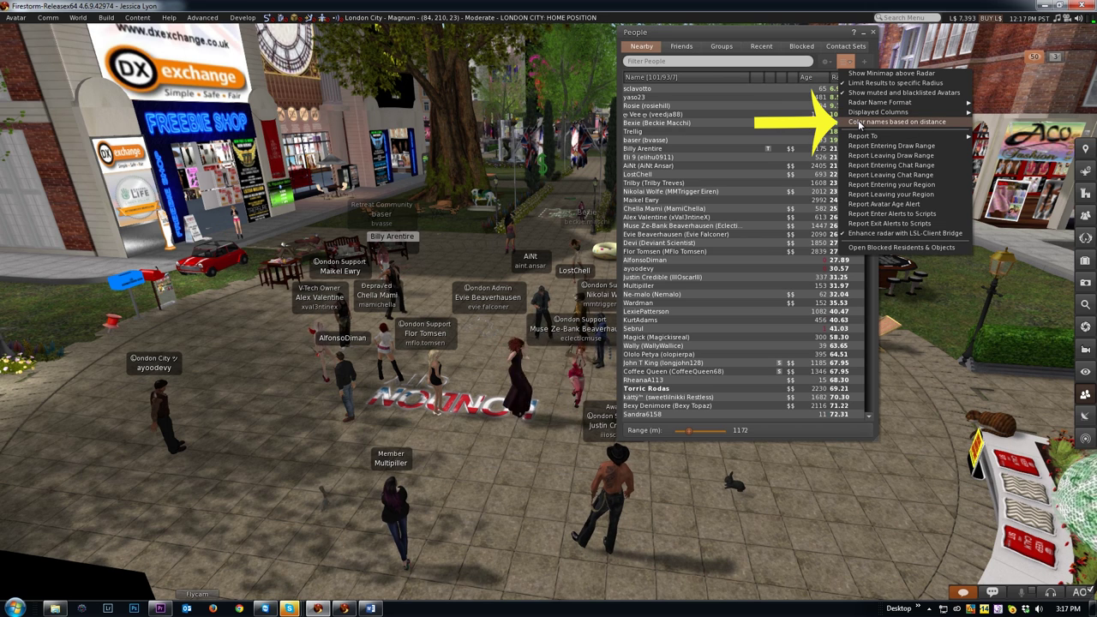
click(859, 125)
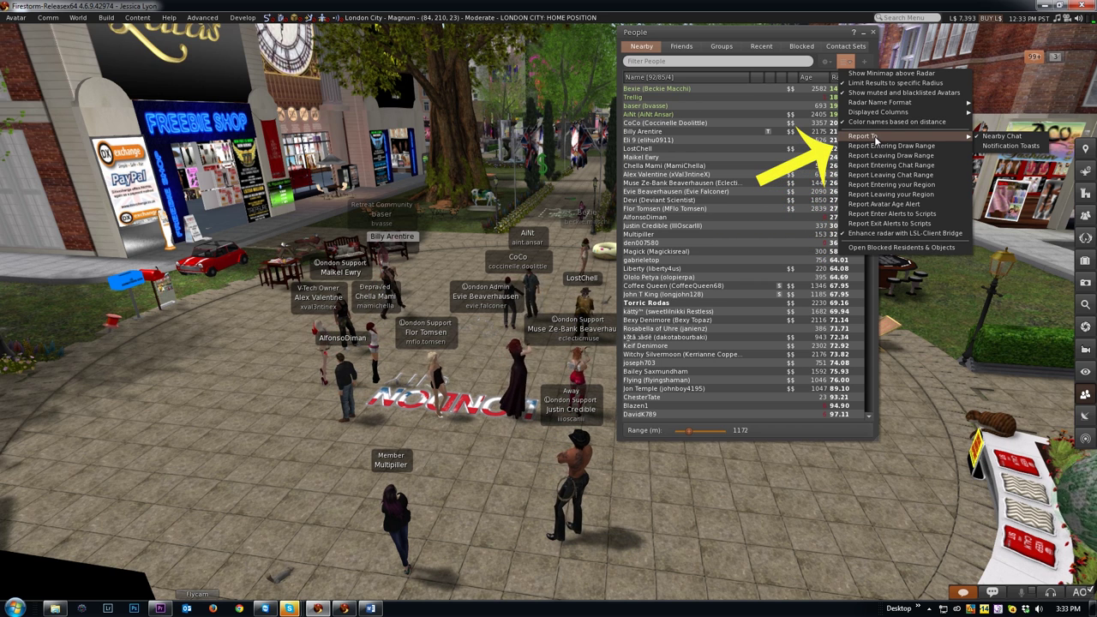
Open the Radar section of the Chat preferences, review the LSL-Client Bridge option, and select the age alert threshold.
key(ctrl+p)
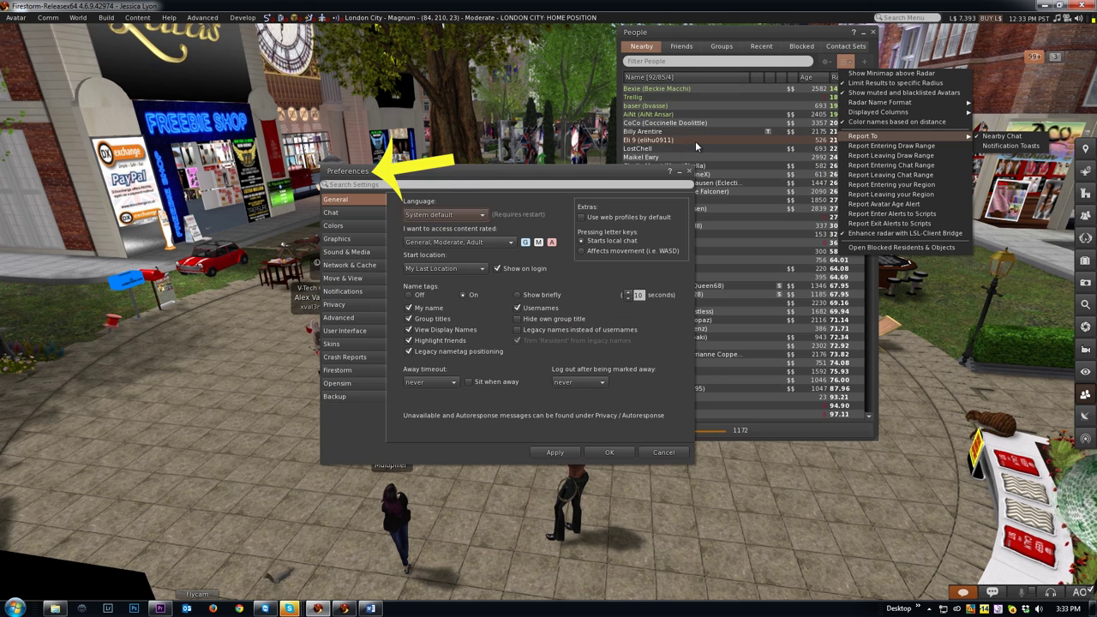
click(332, 213)
click(520, 201)
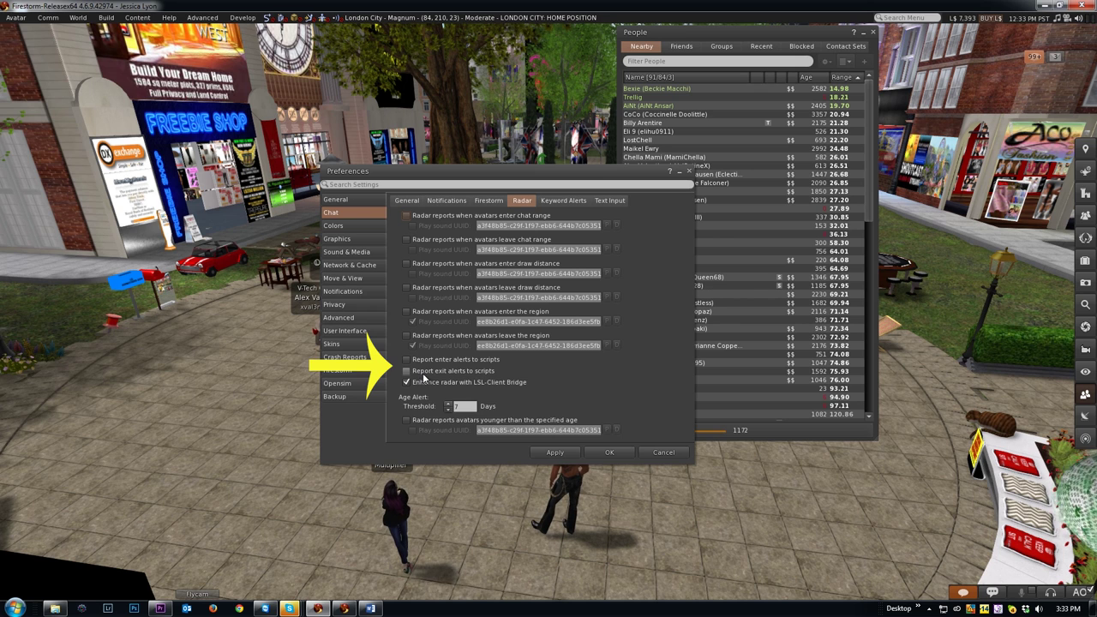
mouse_move(450, 385)
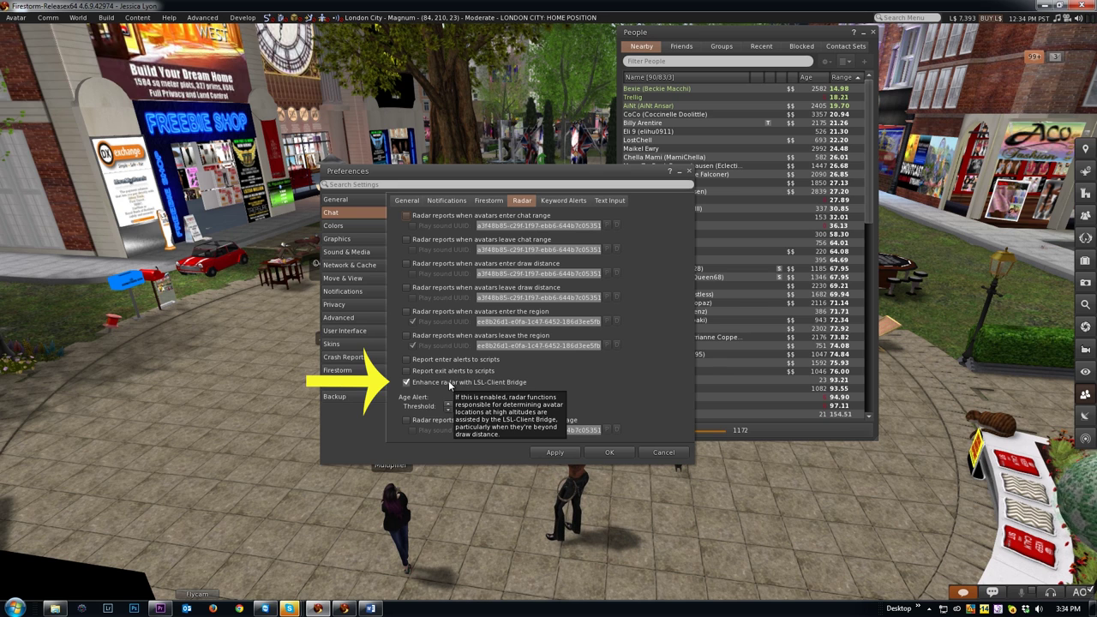
click(476, 408)
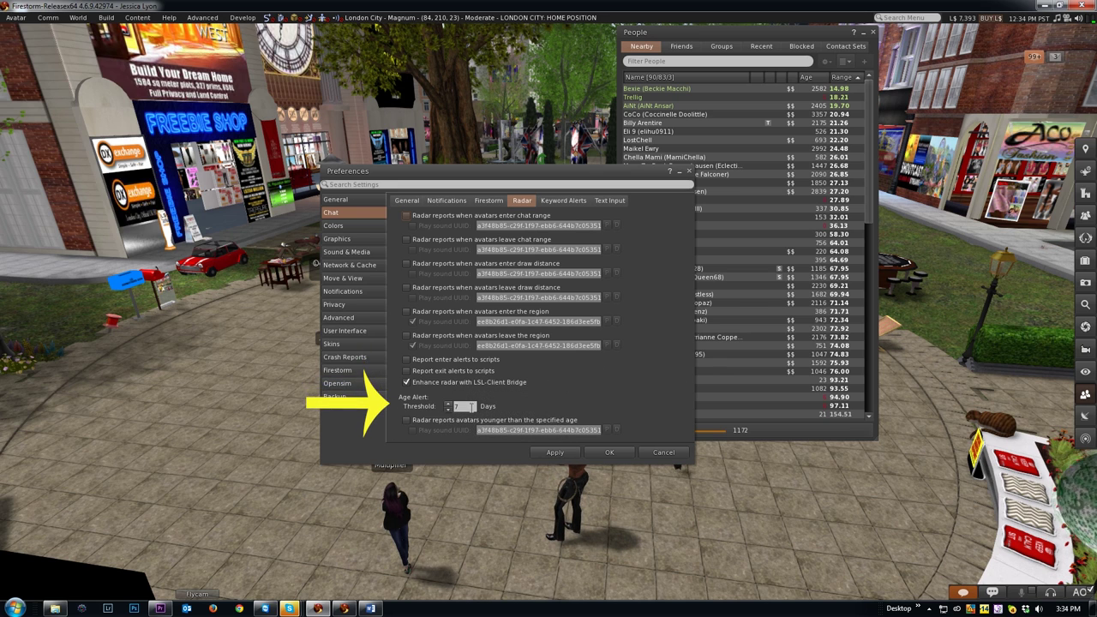
double_click(470, 406)
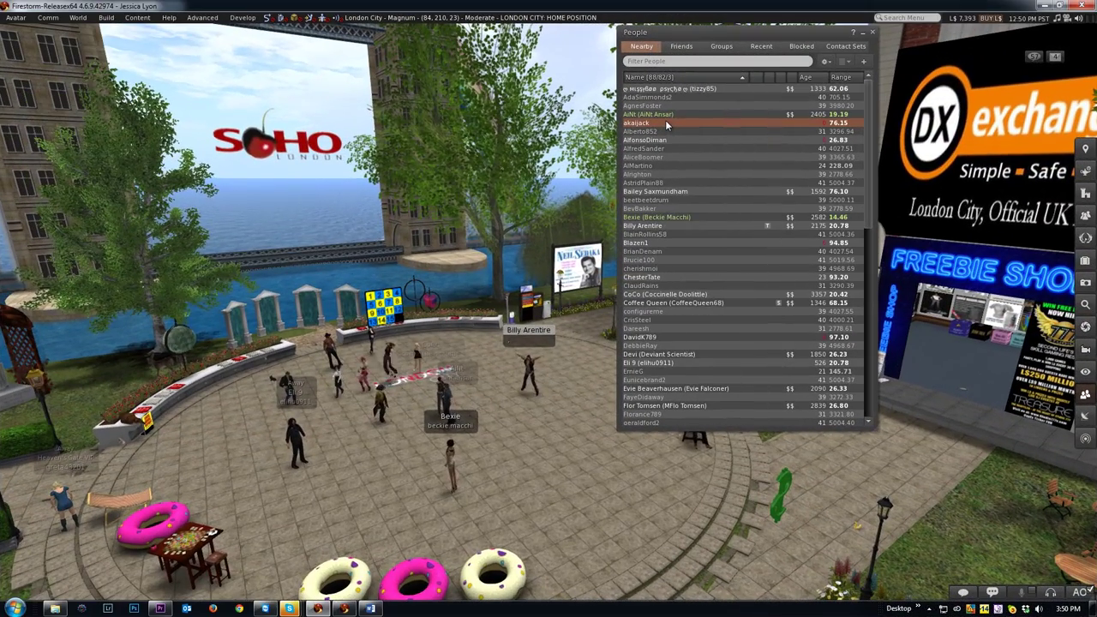
Display the Mark color options for an avatar in the nearby list, and select another avatar farther down.
right_click(665, 122)
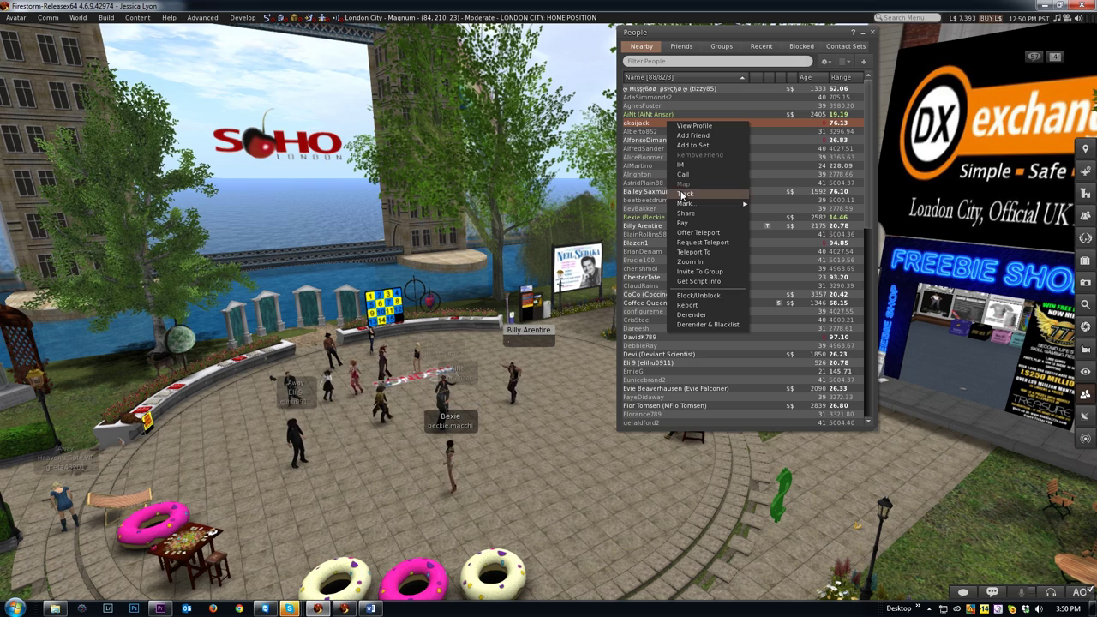
mouse_move(686, 203)
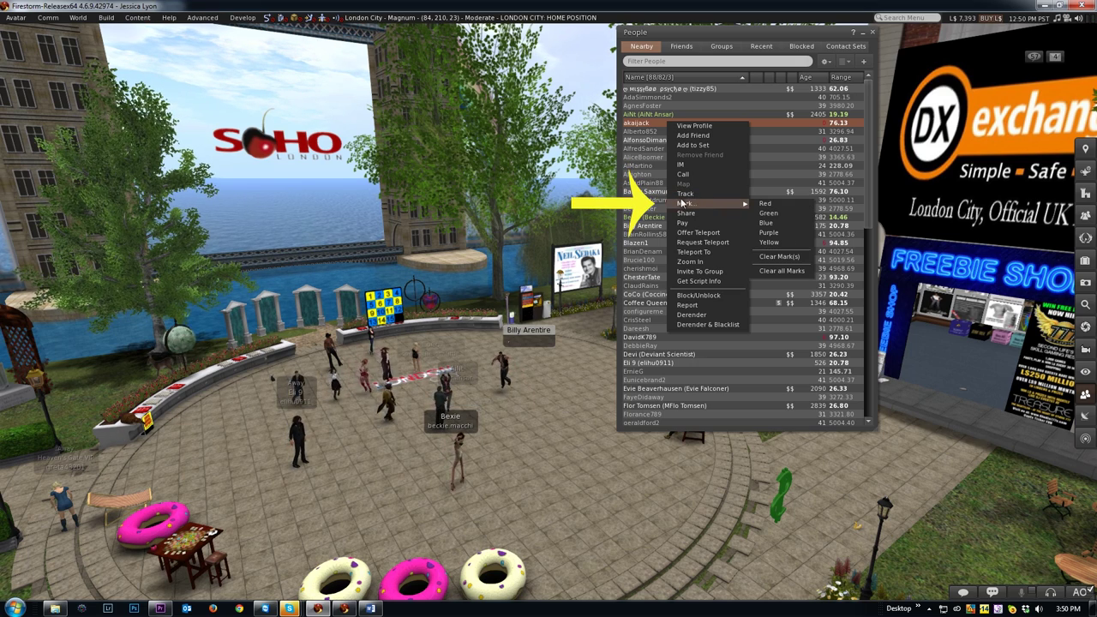
click(651, 194)
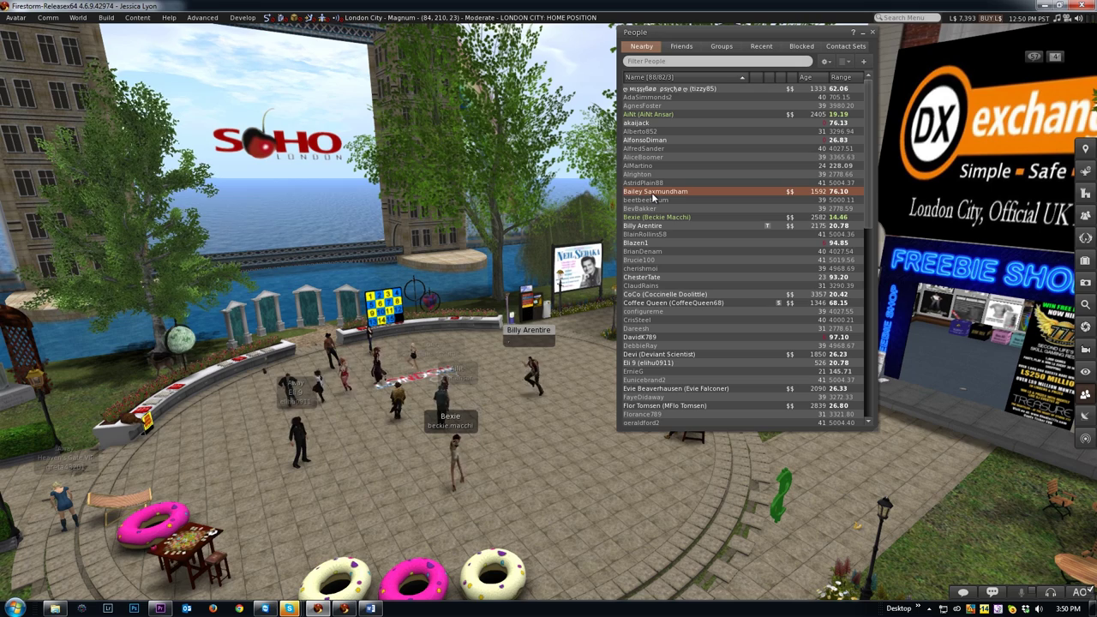
Open the mini-map and move it slightly so it sits beside the People window.
key(ctrl+shift+m)
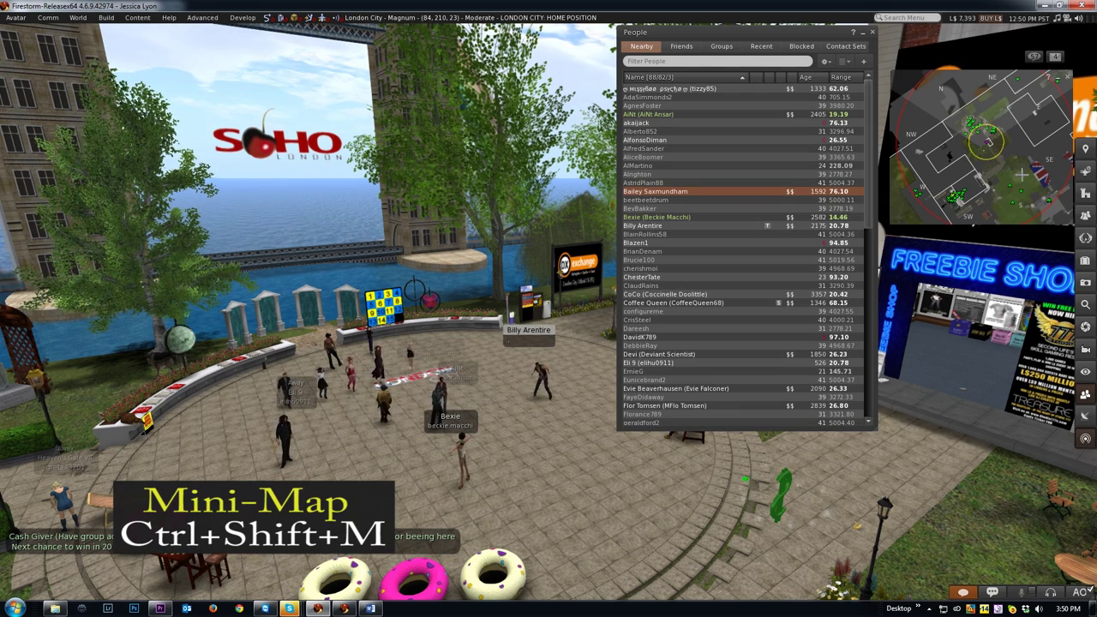
drag(985, 146, 974, 158)
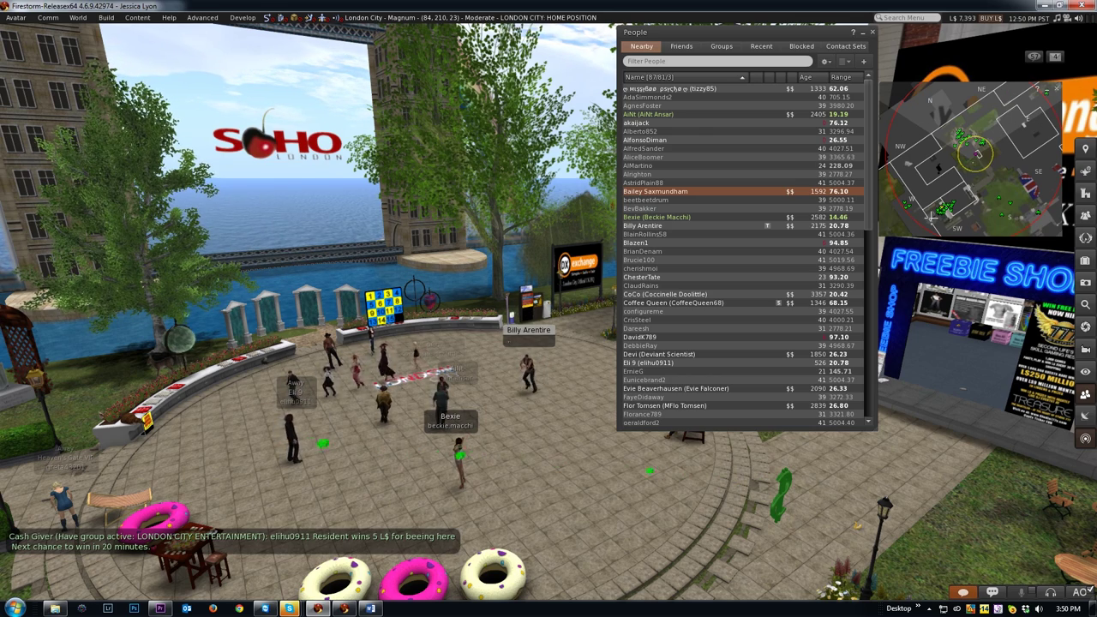
Display the Mark color choices for a nearby list avatar, and use the mini-map's avatar options to start tracking.
right_click(699, 182)
mouse_move(711, 265)
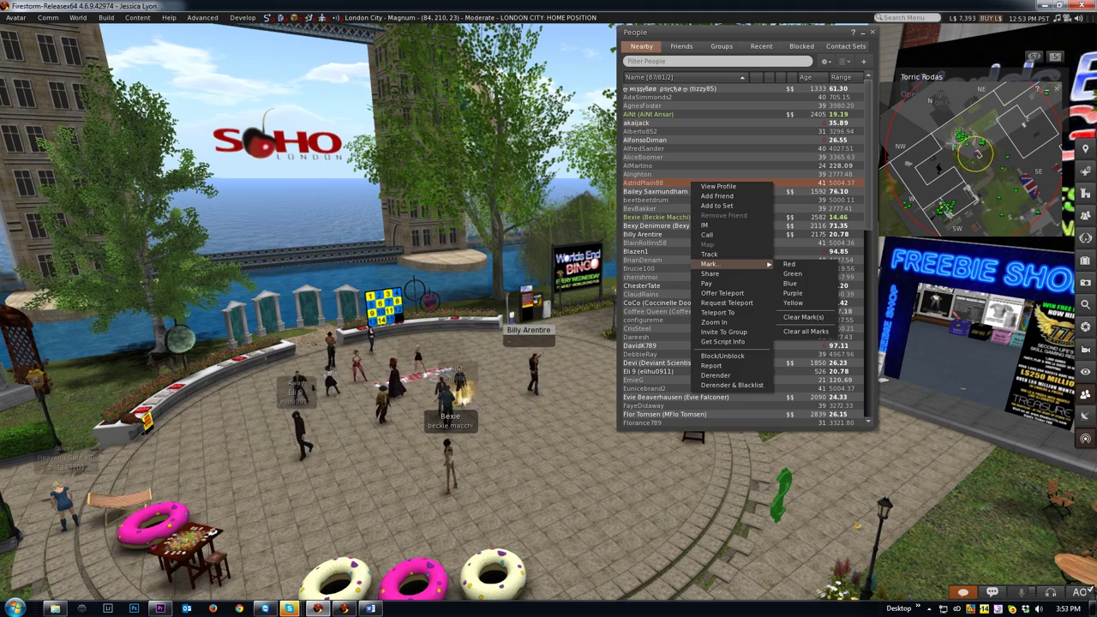
right_click(958, 147)
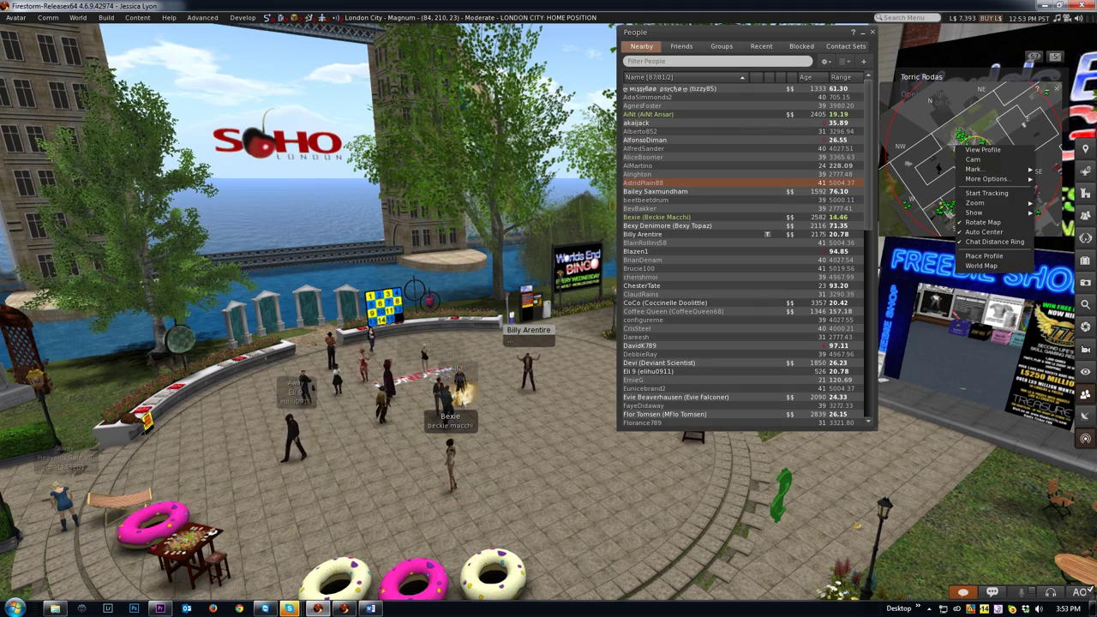
click(985, 193)
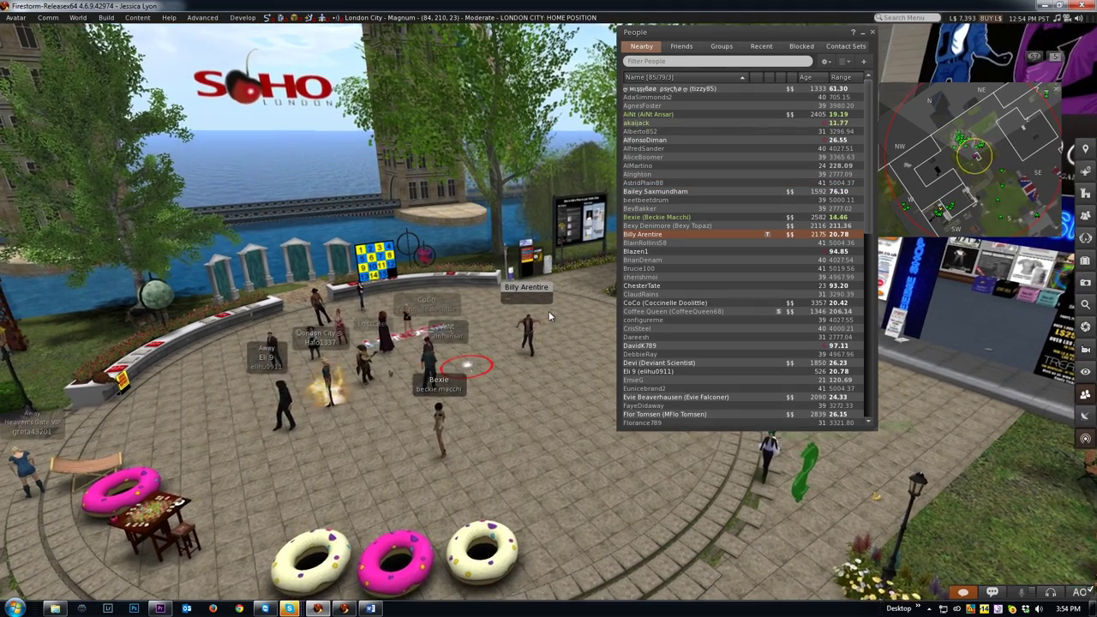
Track the selected avatar from its entry in the nearby list.
right_click(665, 235)
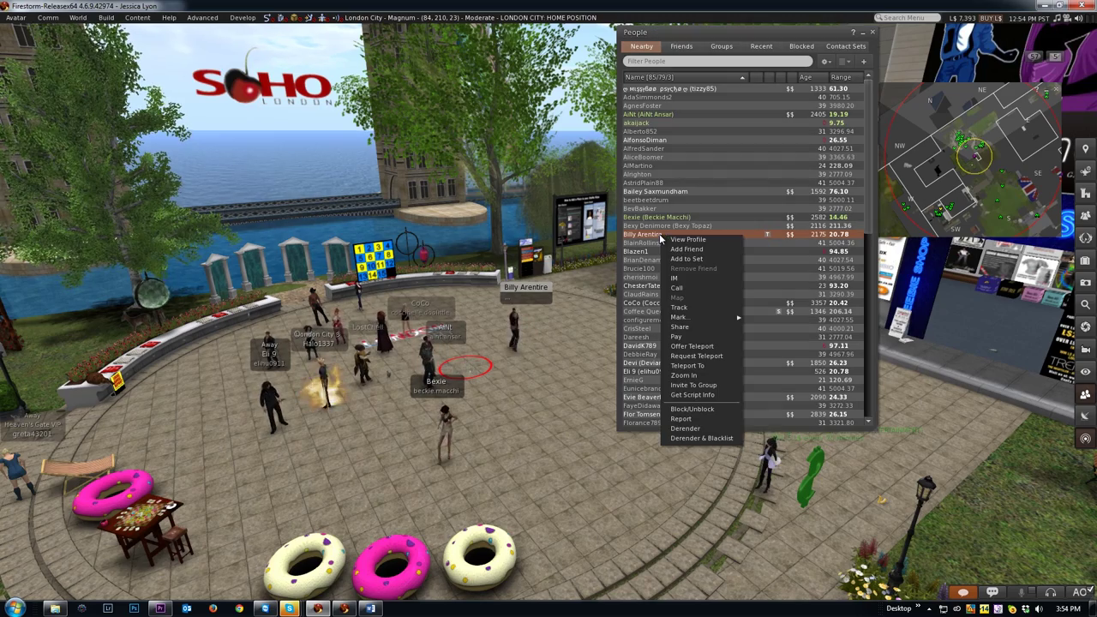
click(679, 307)
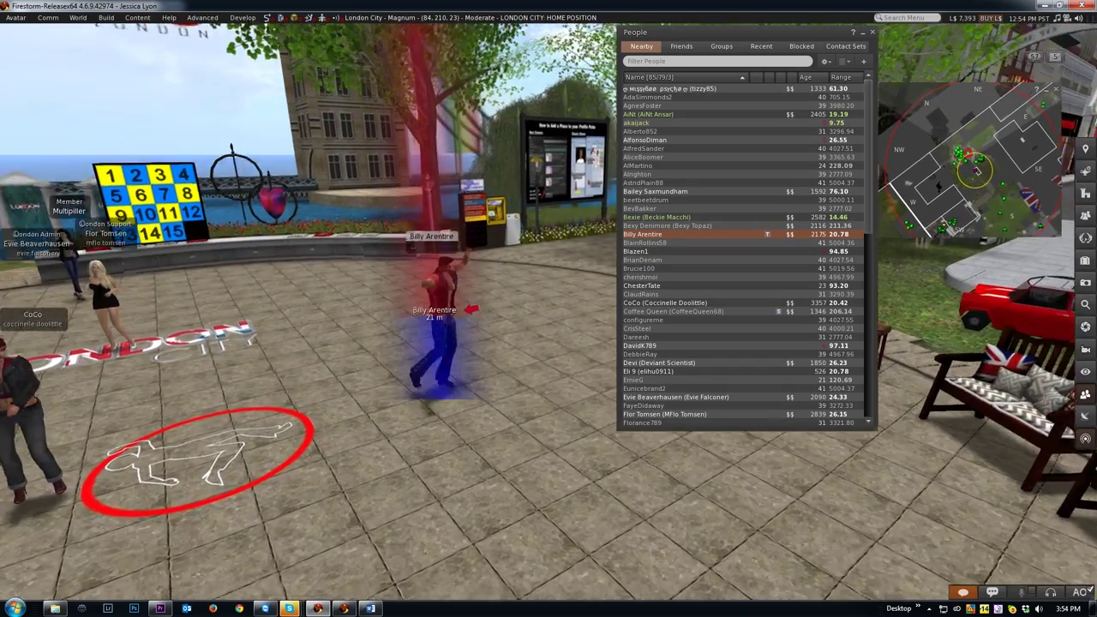
key(Escape)
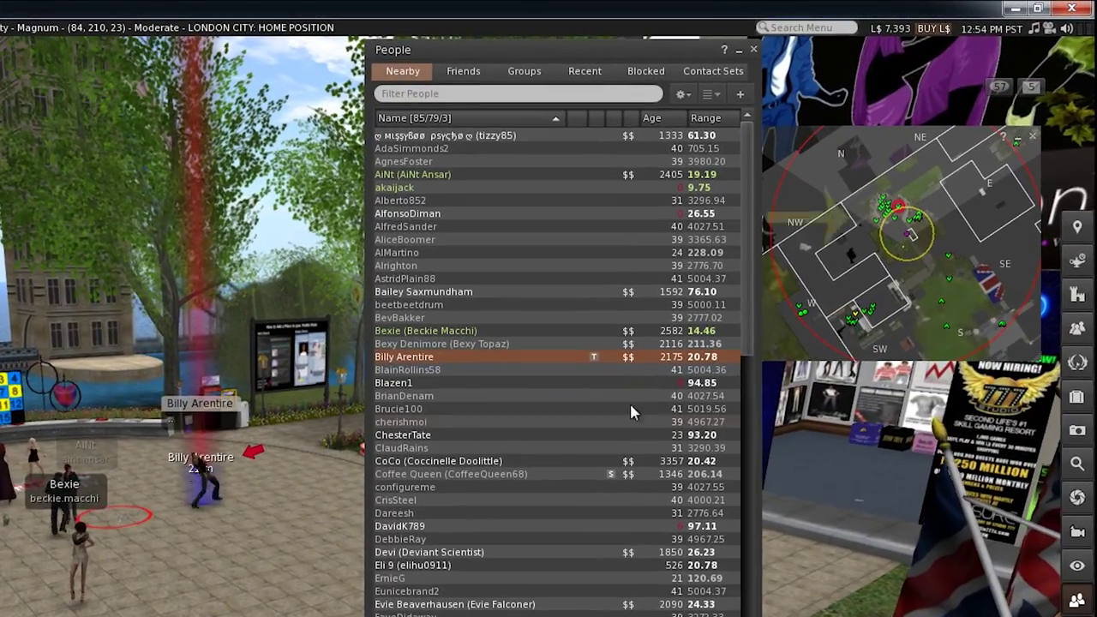
Use the mini-map's tracking options to start tracking, and stop tracking from the mini-map.
right_click(948, 302)
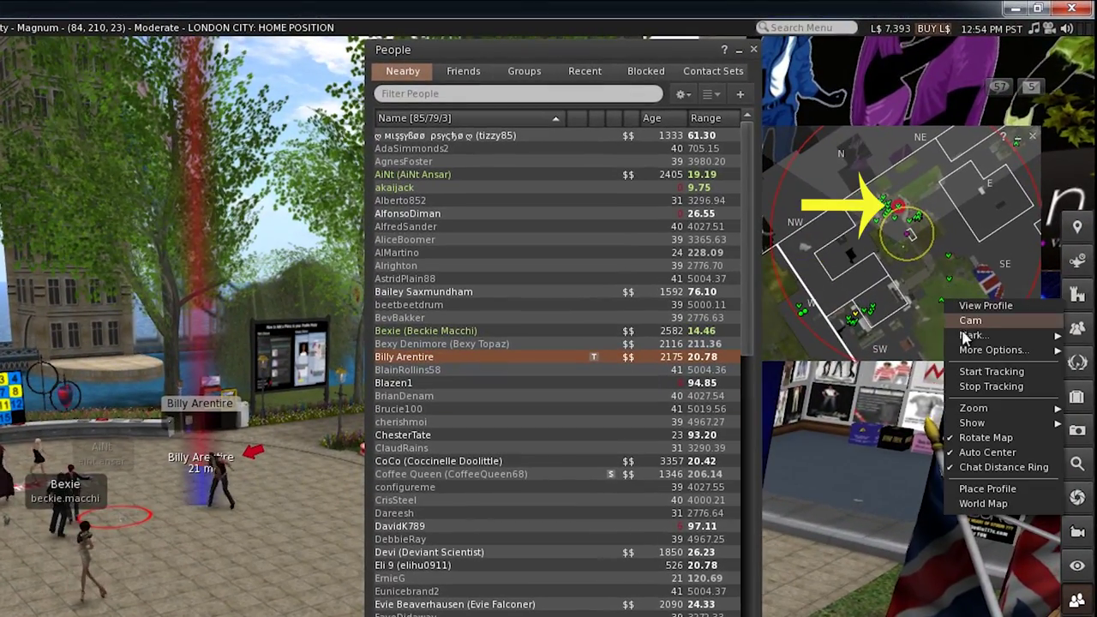
click(989, 371)
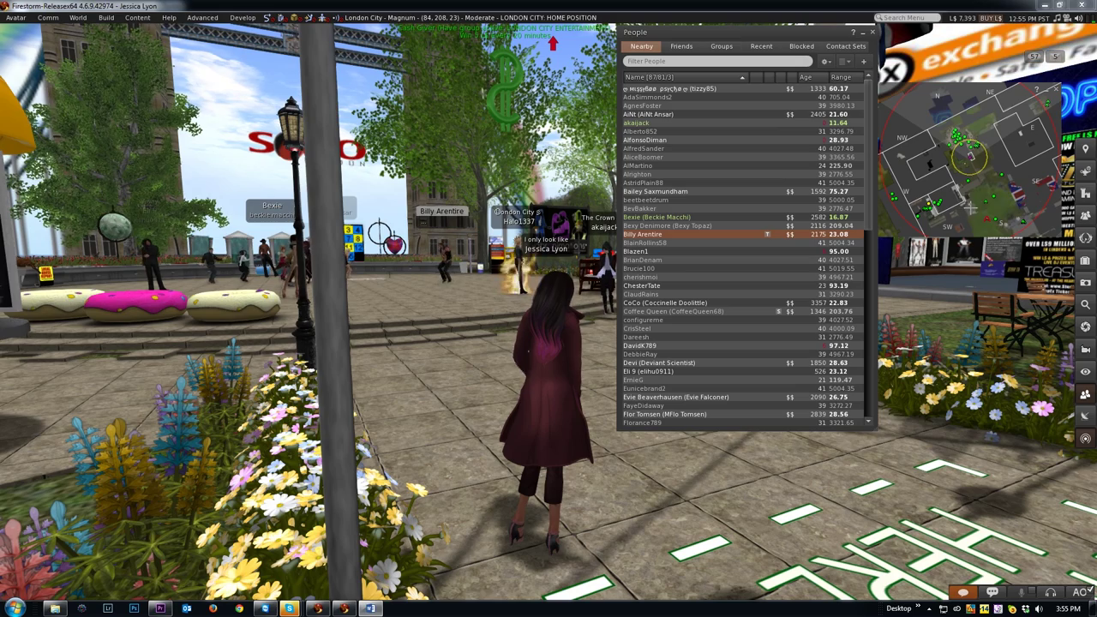
right_click(915, 317)
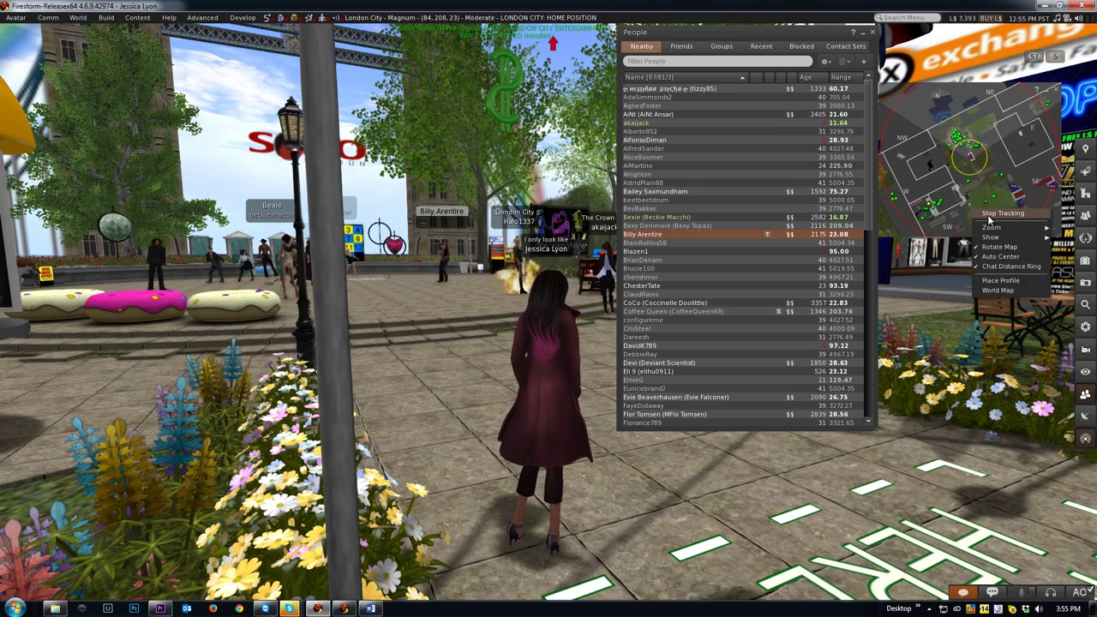
click(987, 216)
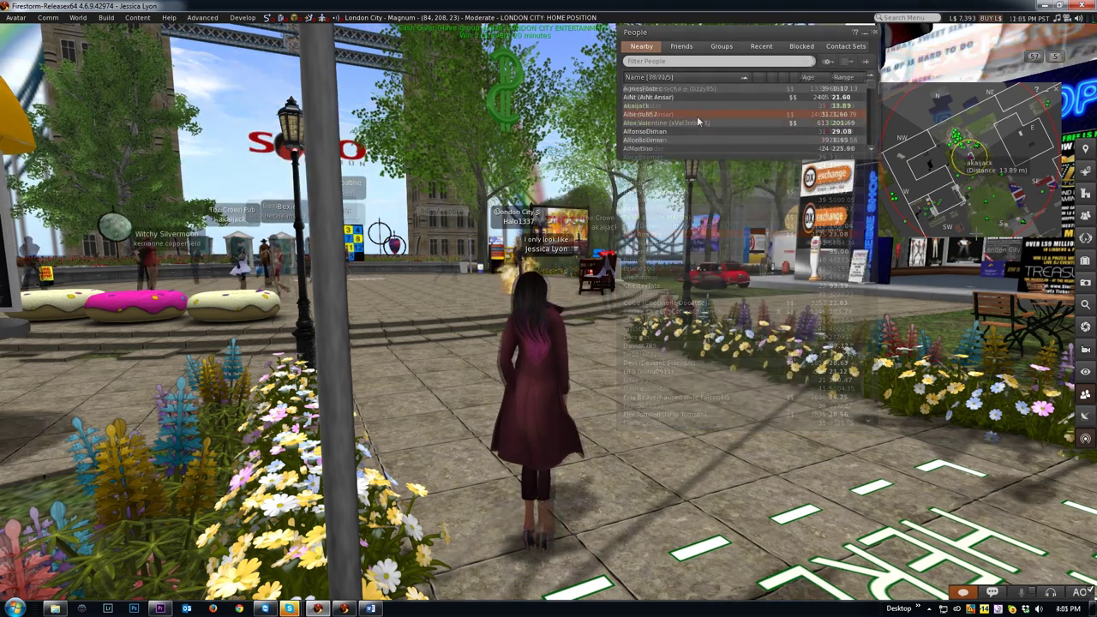
Mark an avatar in the nearby list red, and display the same Mark color choices on the mini-map.
right_click(675, 115)
mouse_move(720, 196)
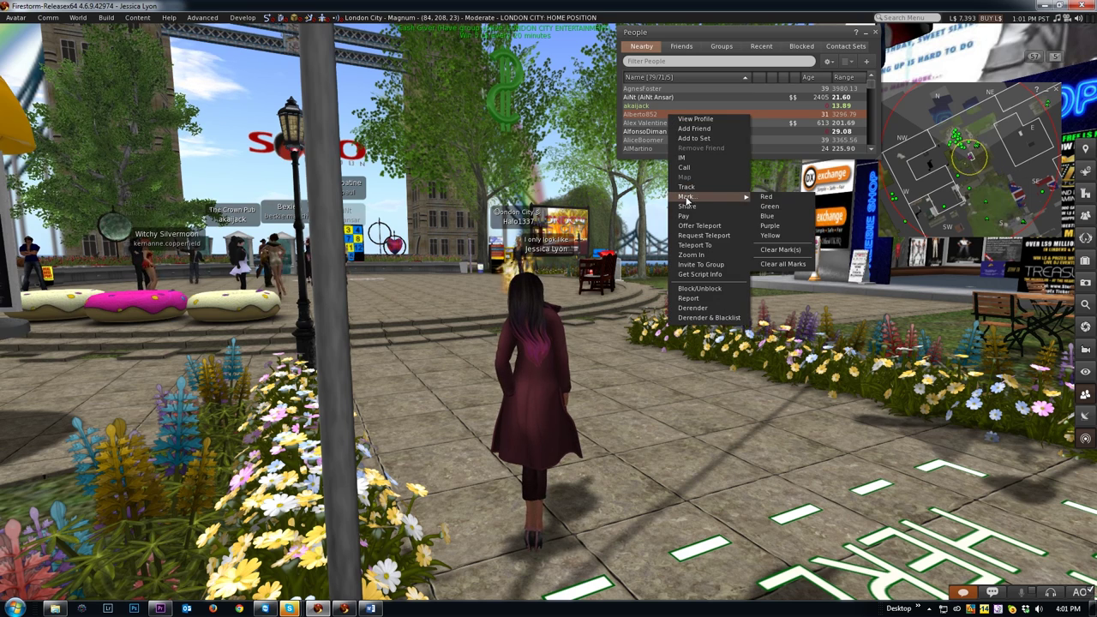
click(772, 198)
right_click(965, 177)
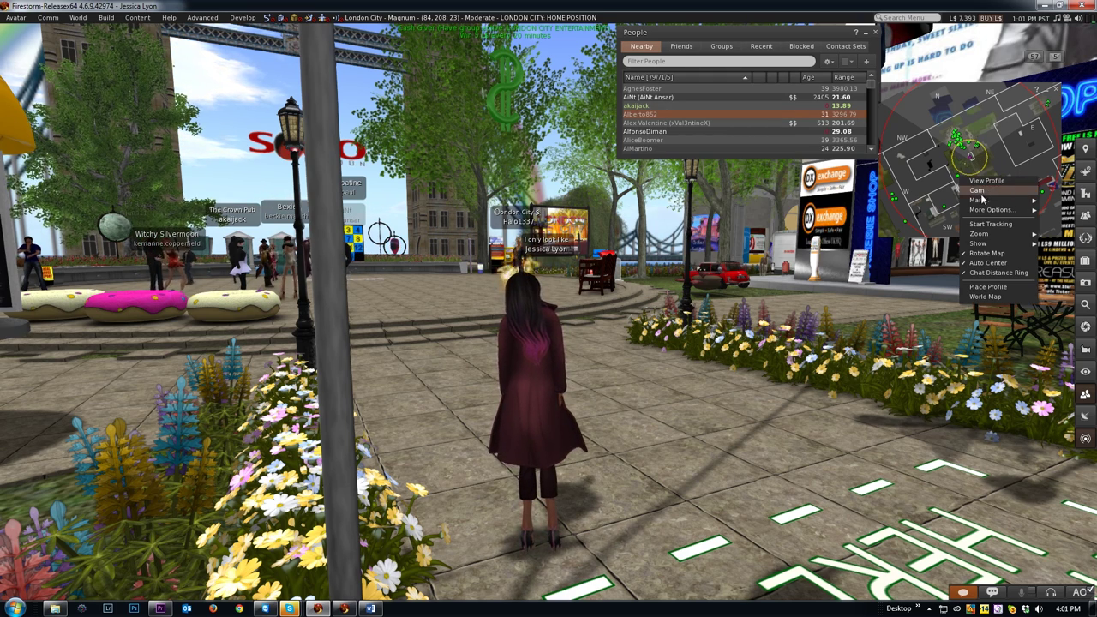
mouse_move(980, 199)
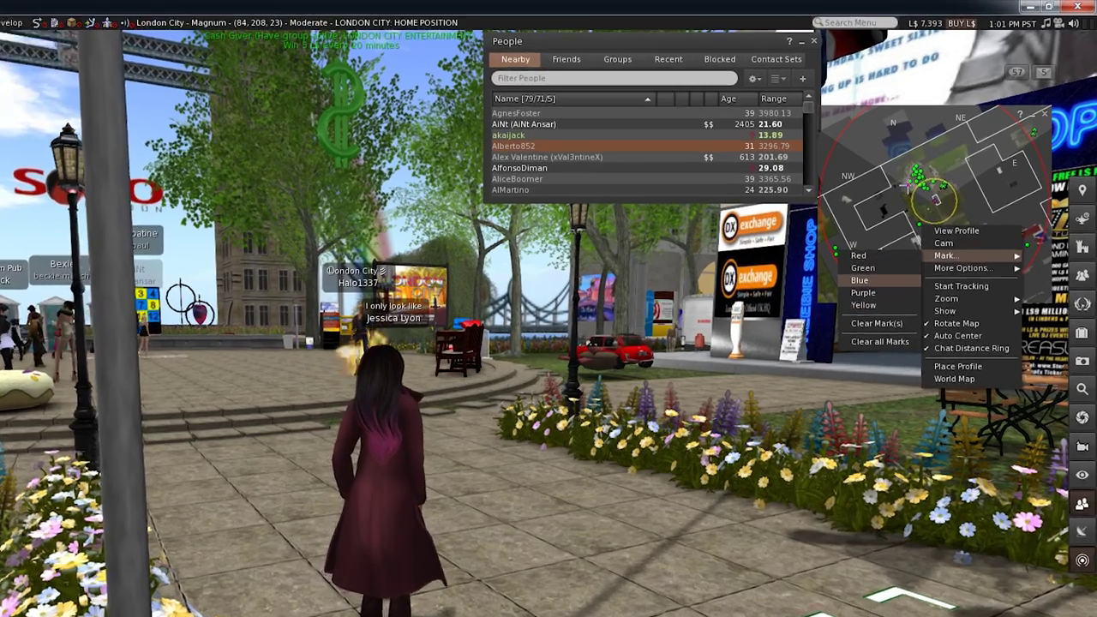
click(911, 220)
Mark one cluster of avatar dots on the mini-map red and another cluster purple.
right_click(955, 146)
mouse_move(968, 181)
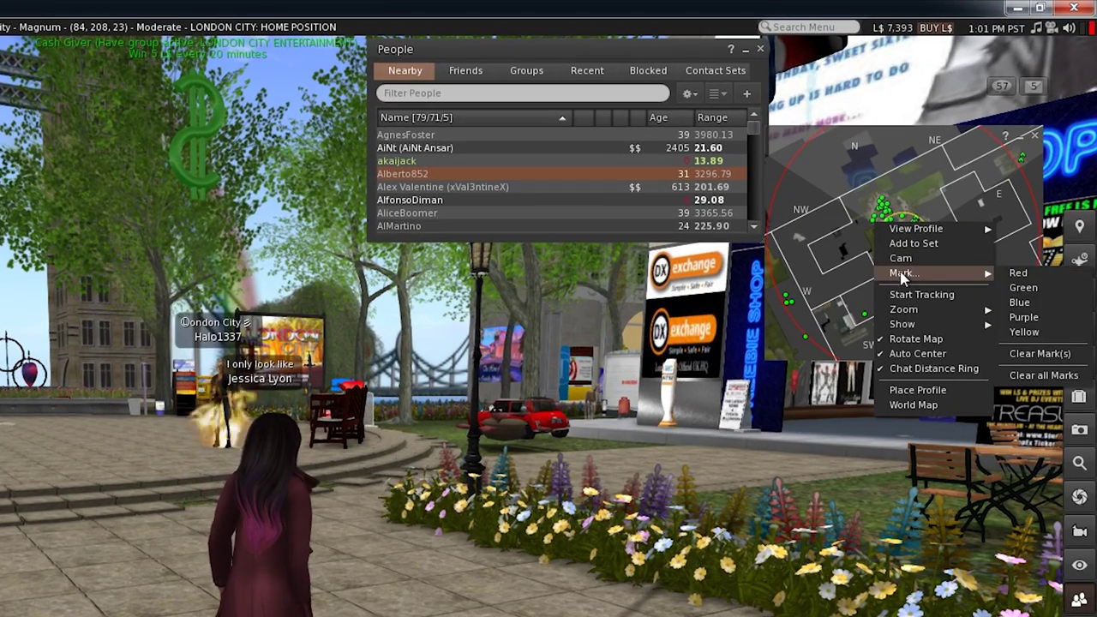
click(1018, 272)
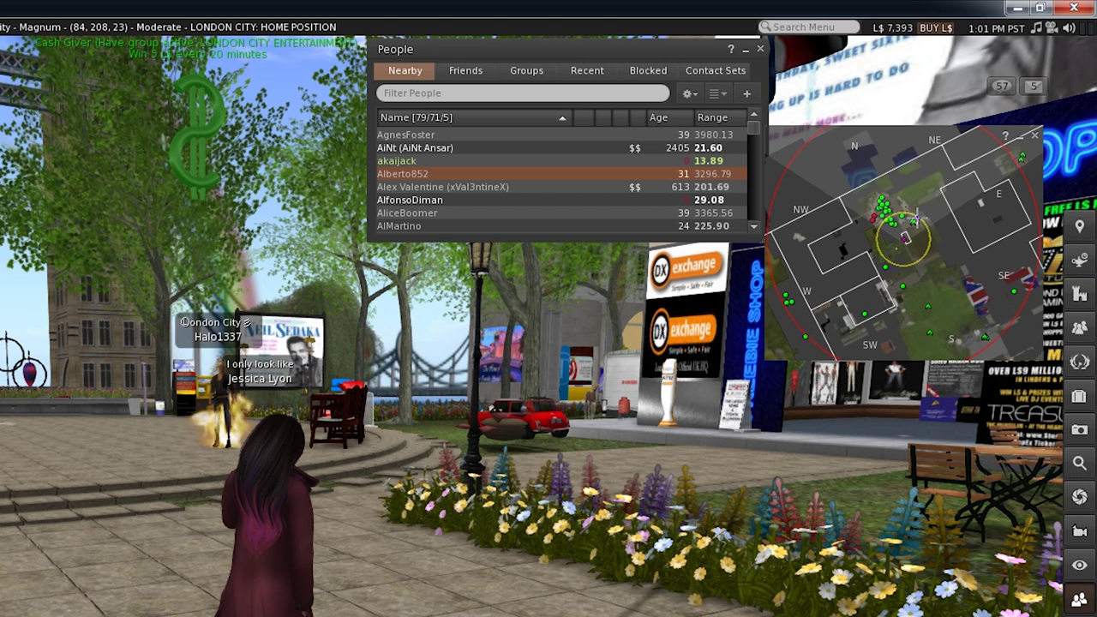
right_click(925, 220)
mouse_move(958, 272)
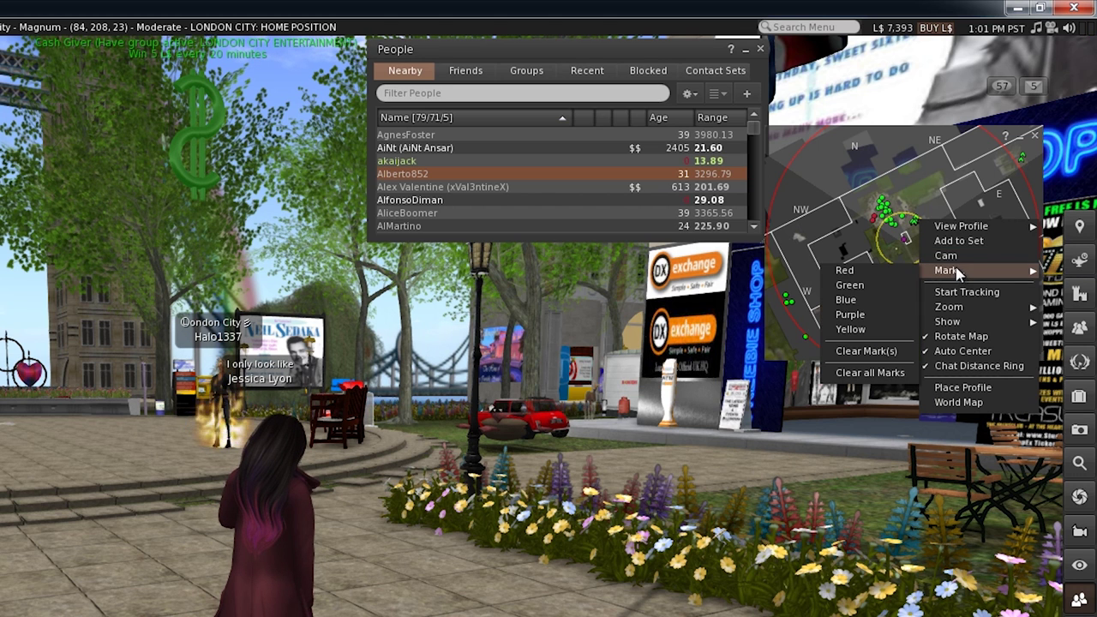
click(874, 315)
Mark the avatar dots between the red and purple clusters yellow, and display the mini-map options for a dot.
right_click(894, 221)
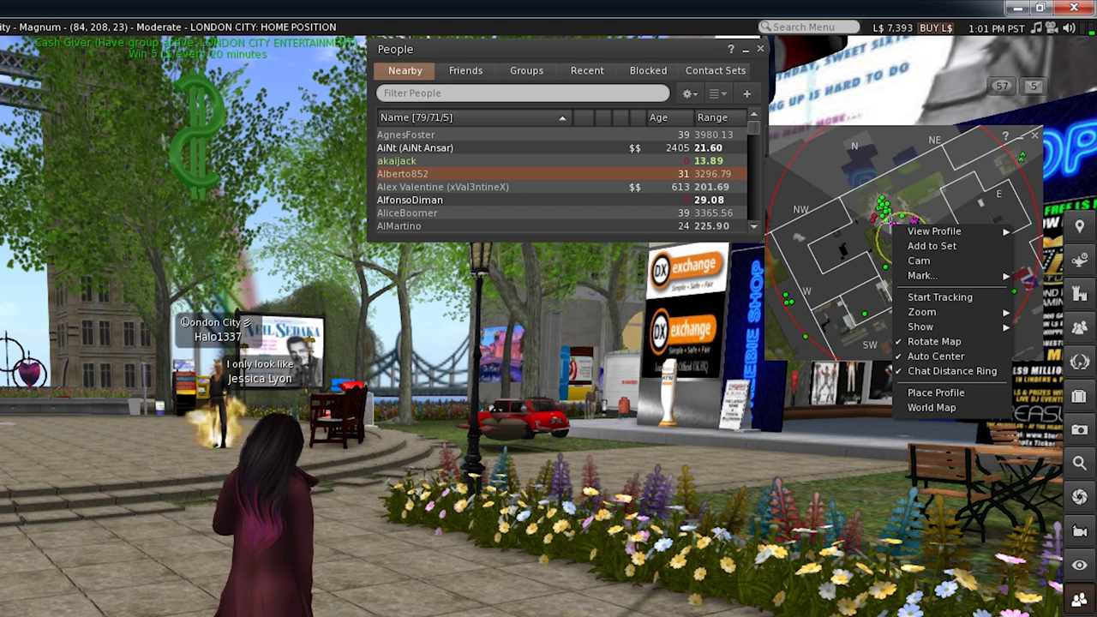
mouse_move(915, 276)
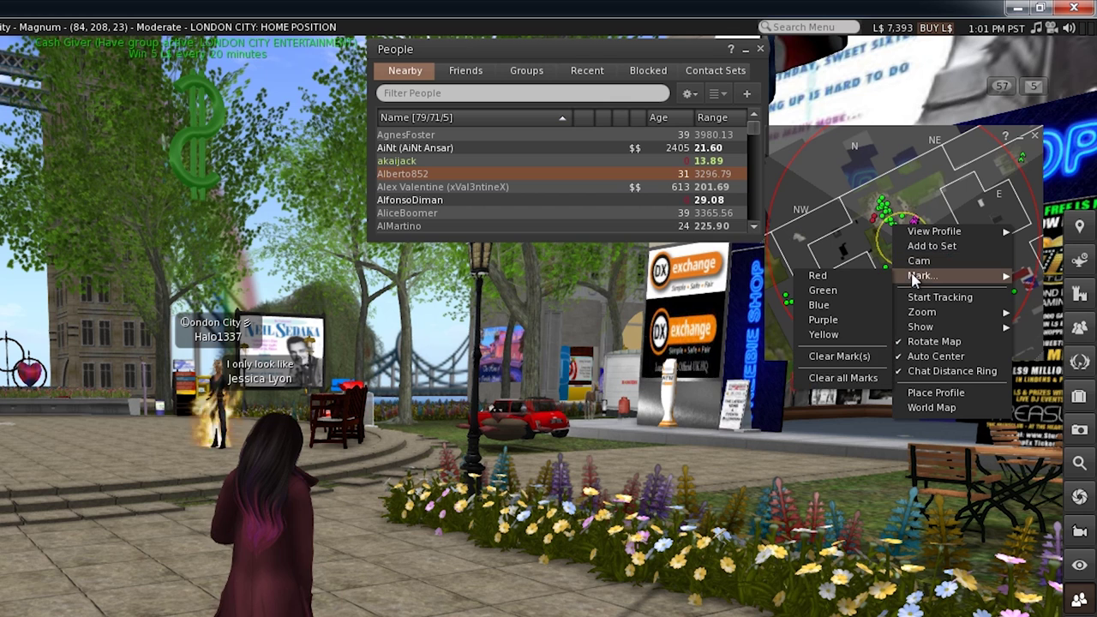
click(822, 334)
scroll(874, 242, up, 3)
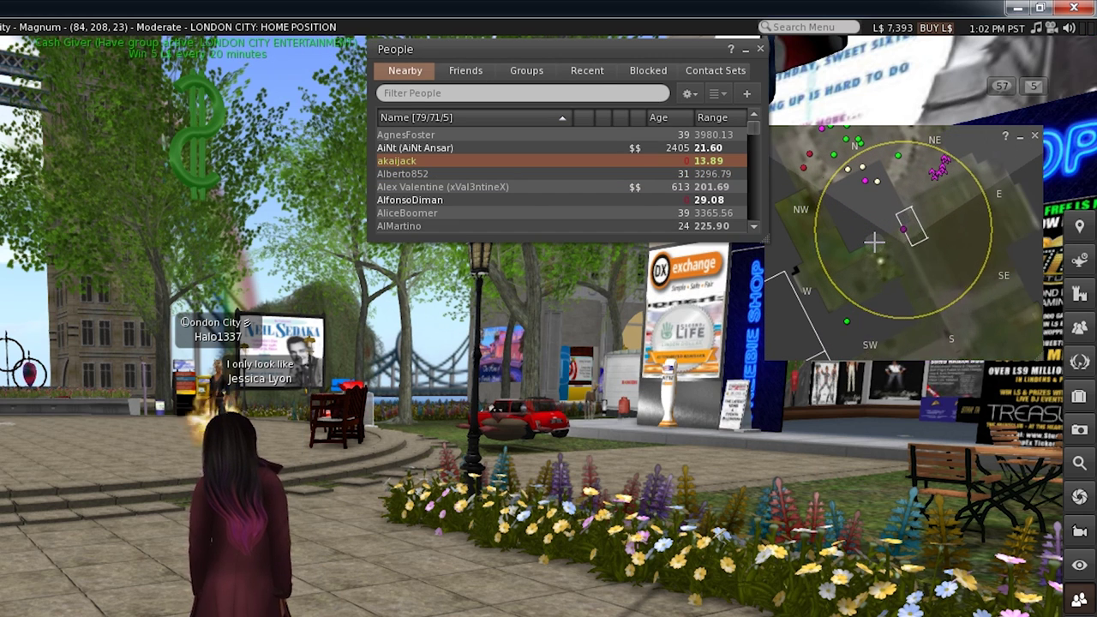
right_click(877, 185)
mouse_move(896, 221)
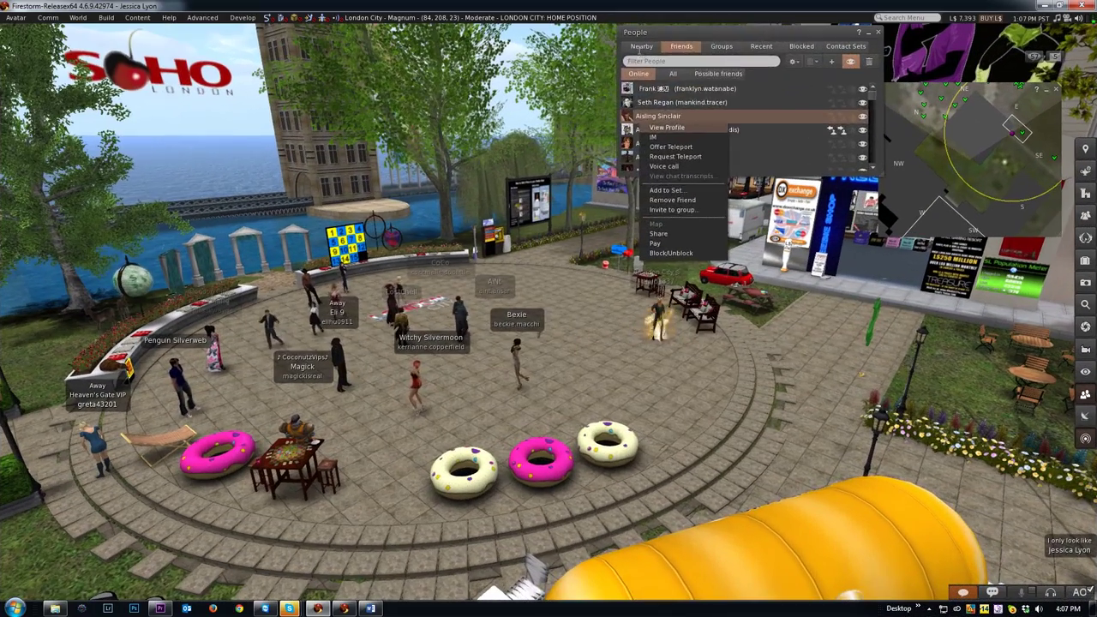
Compare the avatar options offered in the Friends list with those in the Nearby list.
click(640, 47)
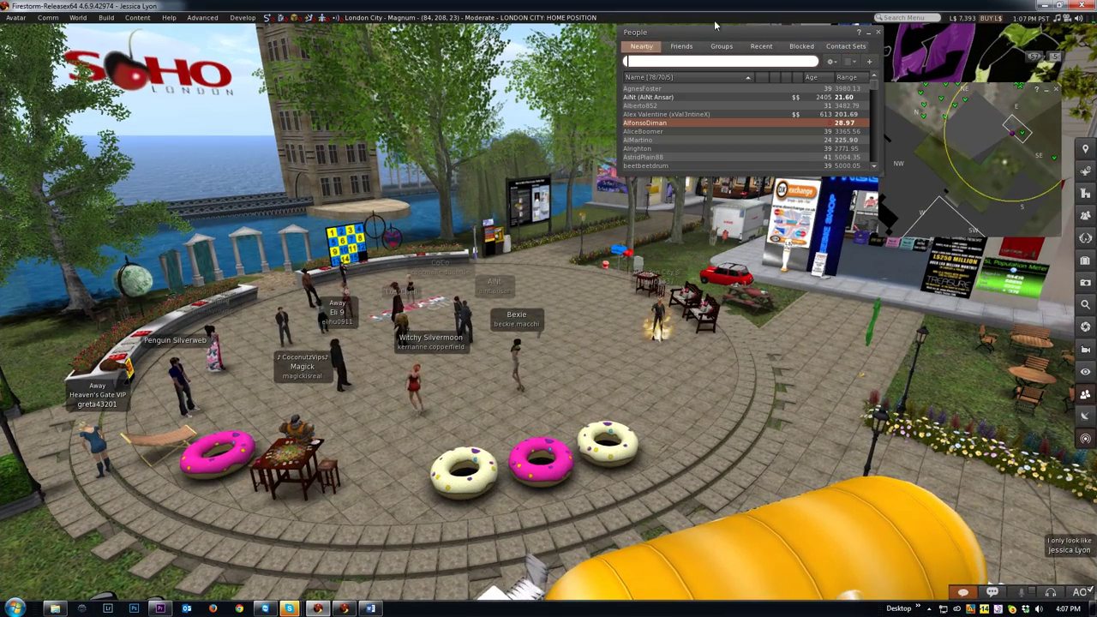
click(665, 47)
right_click(661, 130)
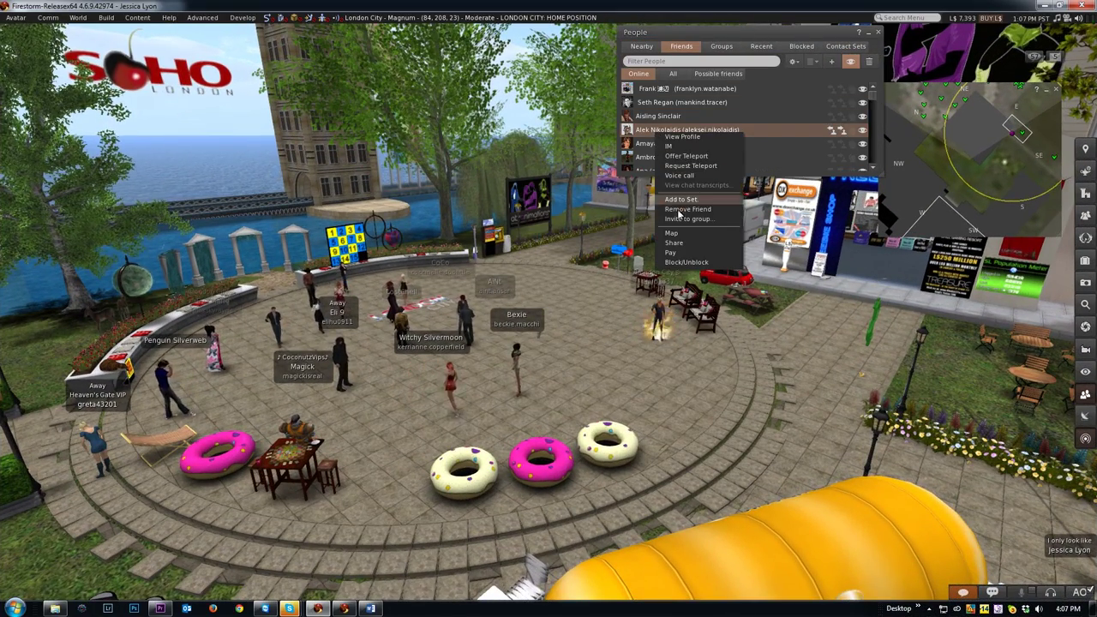
click(640, 46)
Start a group invitation for an avatar in the nearby list, choose the group, and open the role choices.
right_click(650, 140)
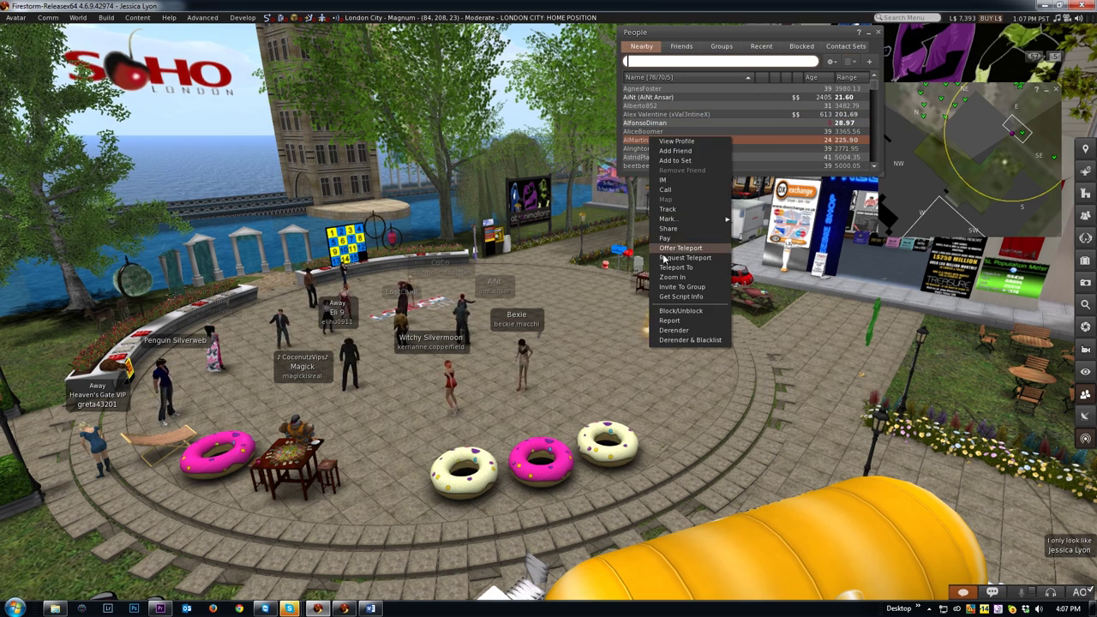
click(677, 286)
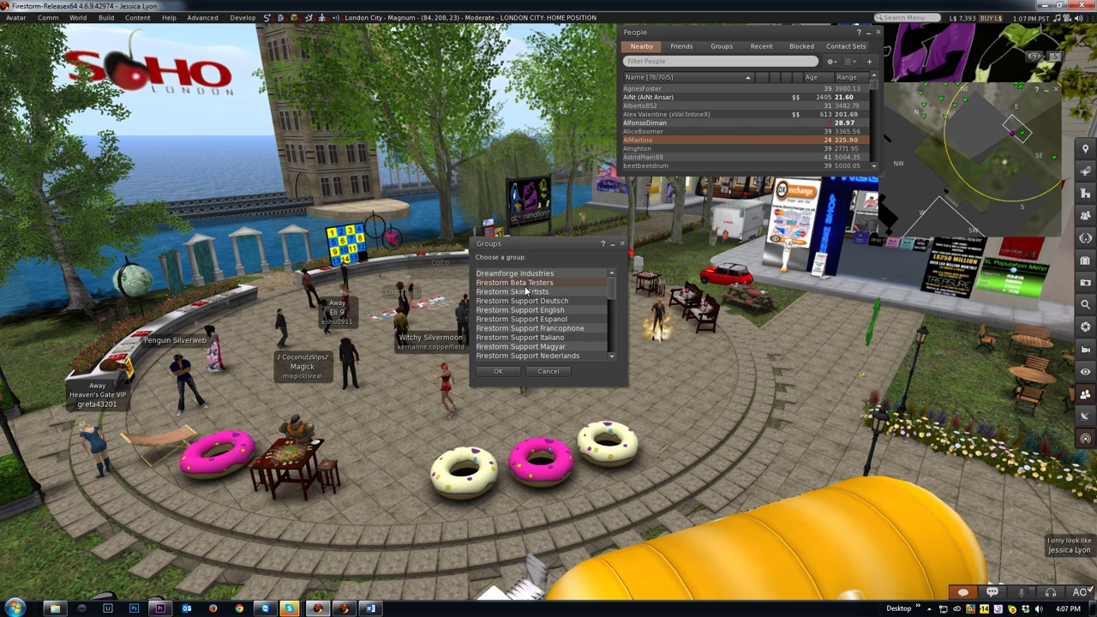
click(502, 373)
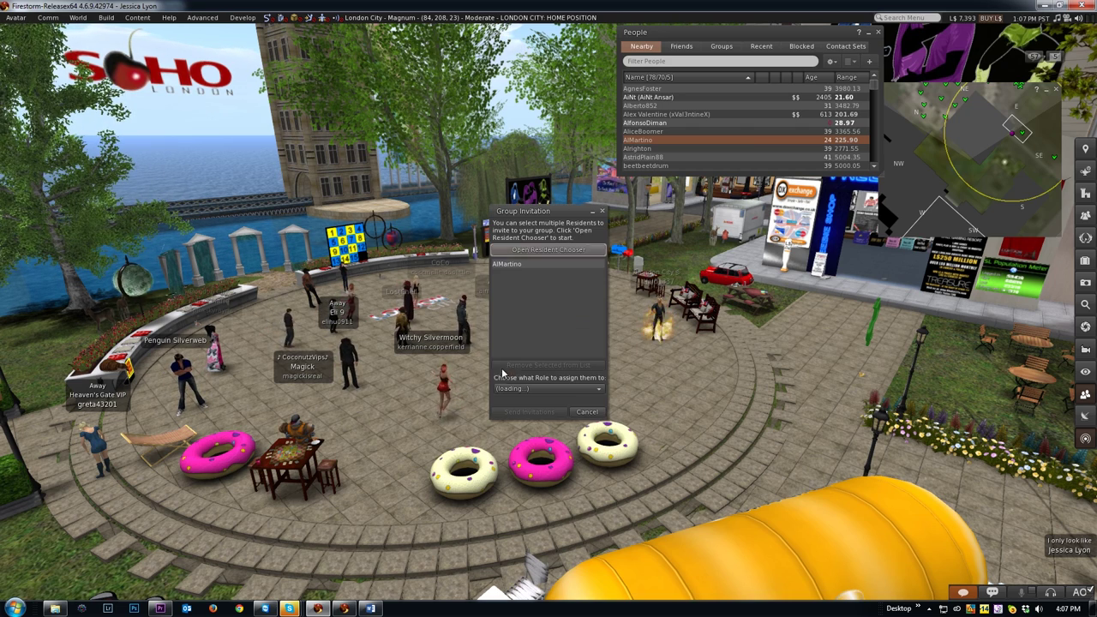
click(518, 388)
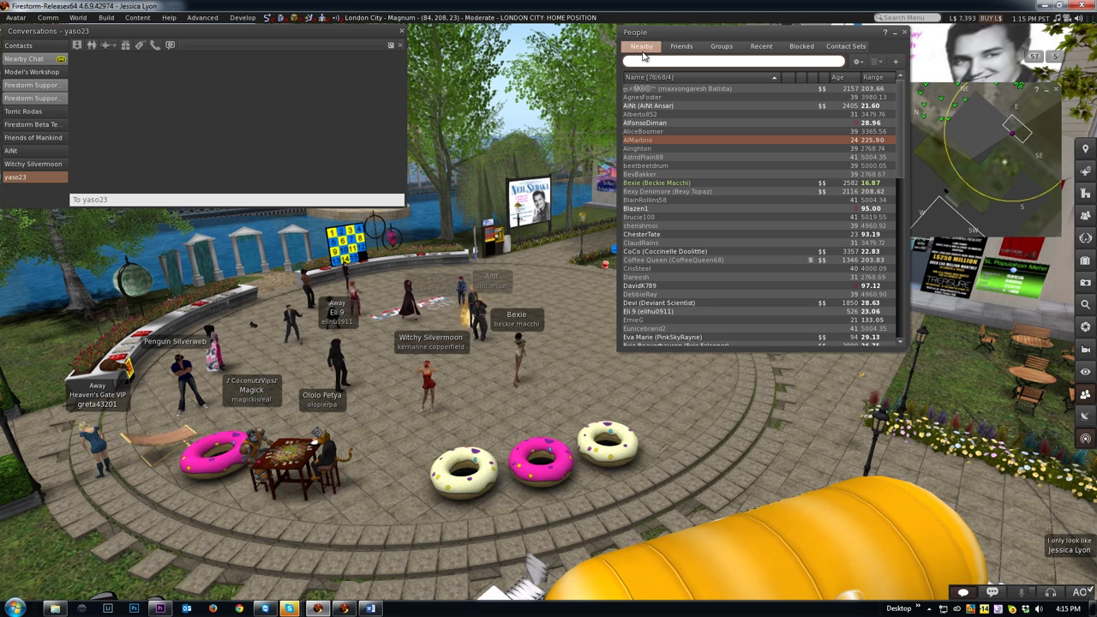
Show the list of recently contacted people and look through its older entries.
click(753, 48)
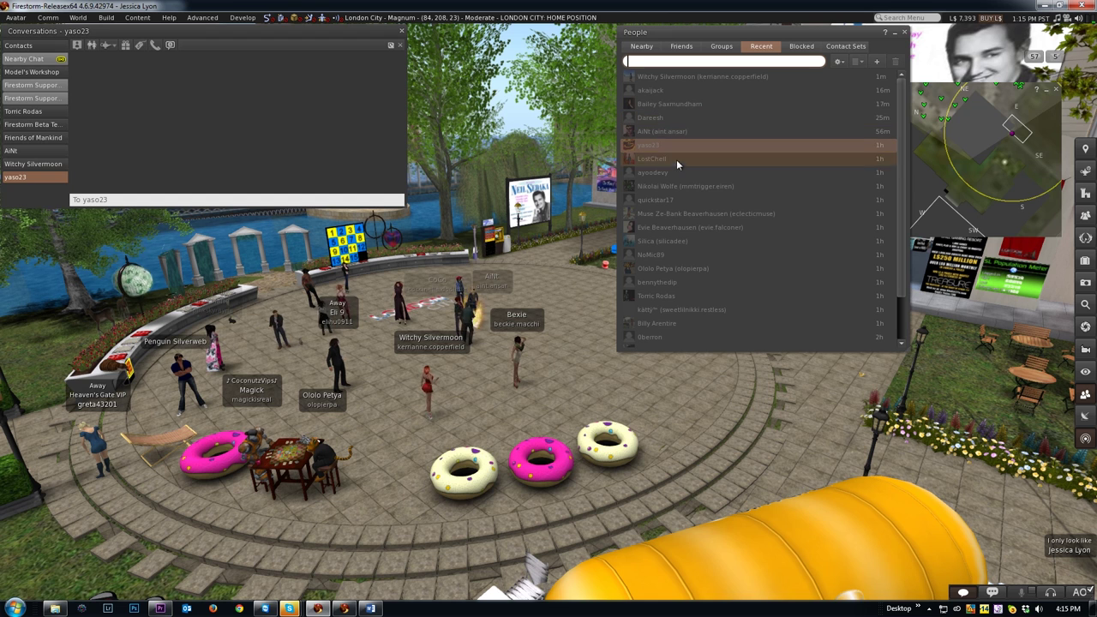
drag(902, 172, 893, 214)
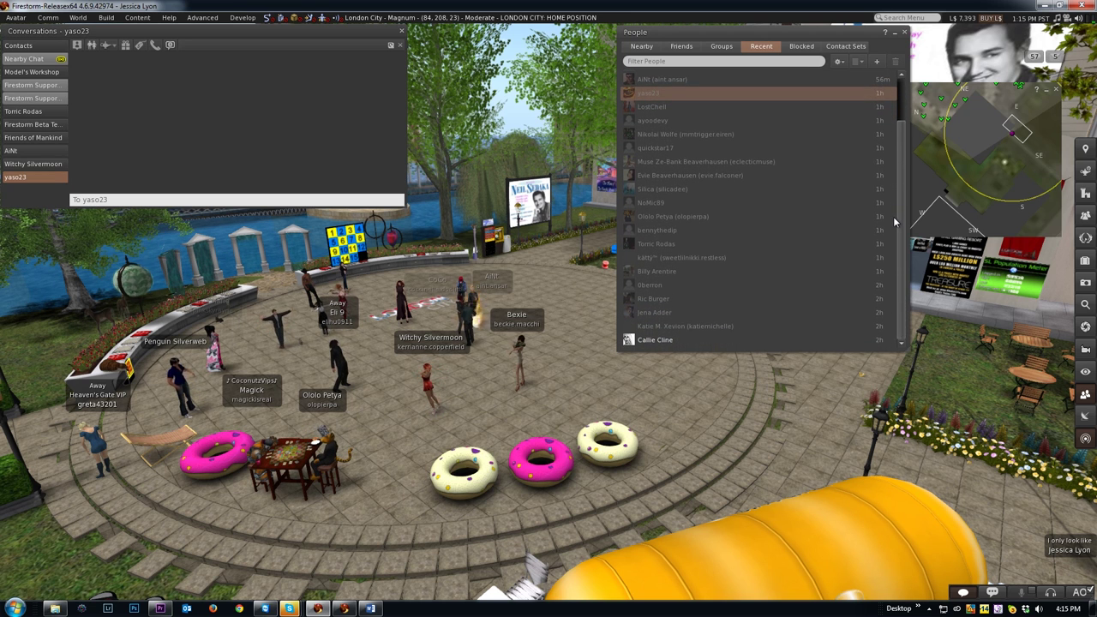